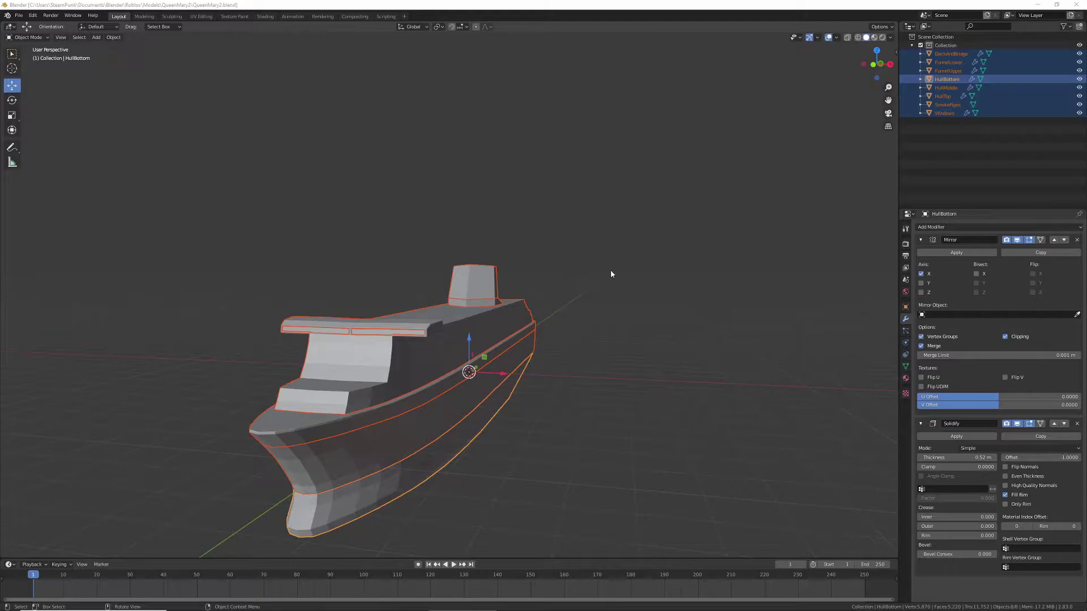
Inspect the ship model from the bow, side and stern, including the smoke pipes inside the funnel.
middle_drag(610, 274, 882, 357)
scroll(742, 342, down, 3)
scroll(781, 359, down, 4)
scroll(781, 364, up, 3)
scroll(875, 351, up, 3)
middle_drag(459, 352, 538, 360)
scroll(527, 361, down, 2)
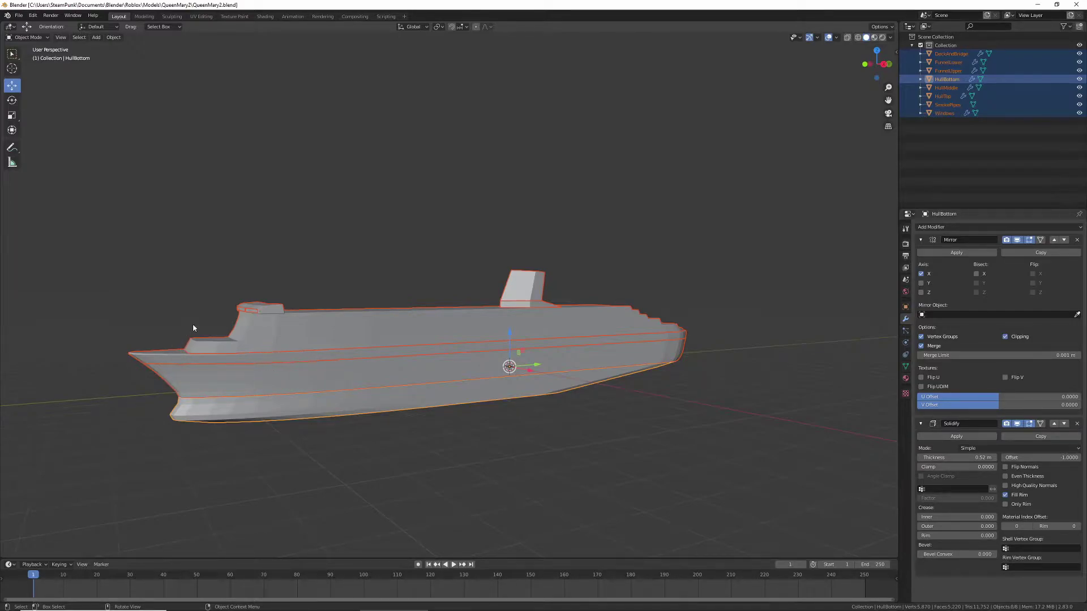
middle_drag(270, 309, 299, 311)
scroll(235, 346, up, 3)
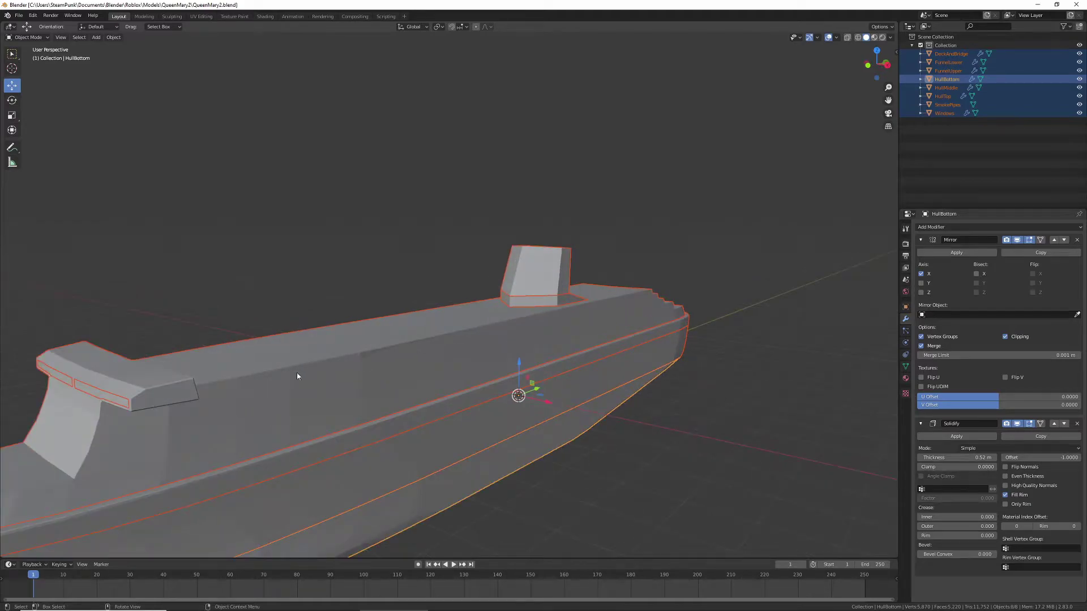
middle_drag(377, 368, 464, 354)
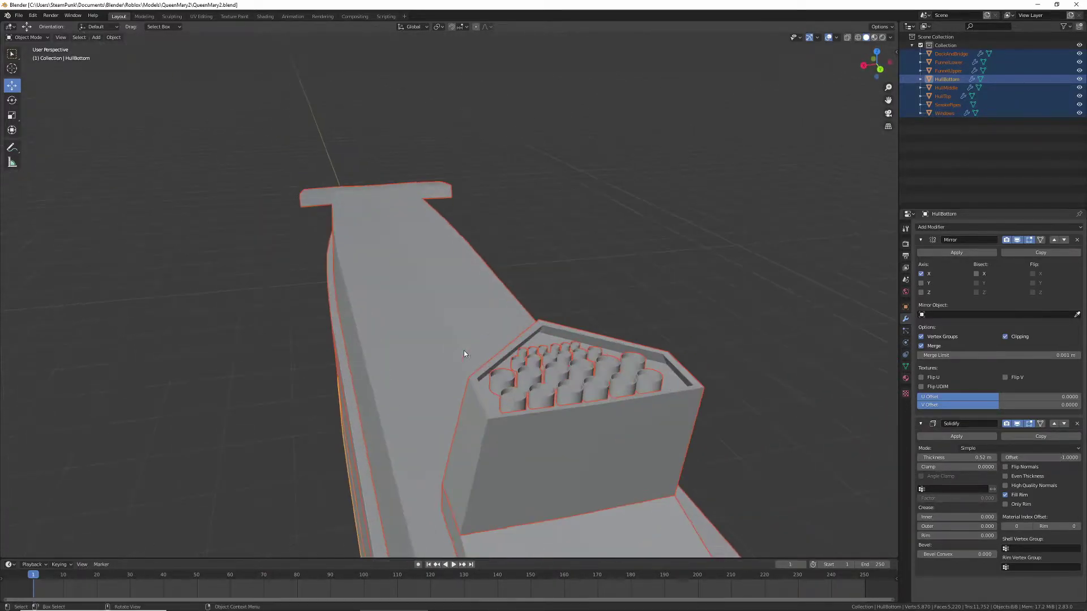
scroll(600, 380, up, 2)
middle_drag(603, 380, 597, 379)
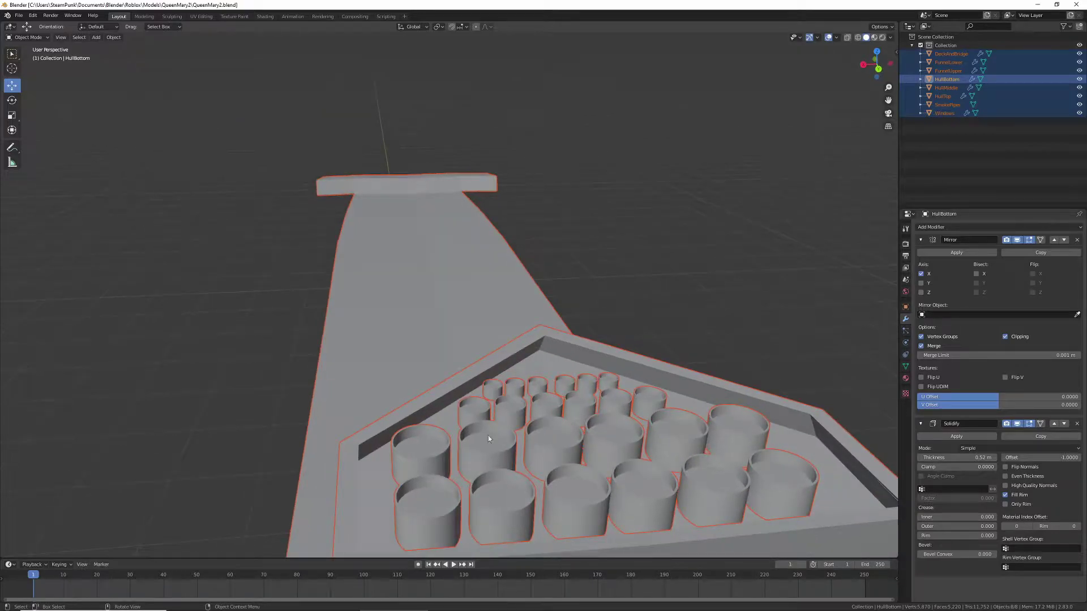
scroll(515, 414, down, 1)
middle_drag(514, 415, 626, 361)
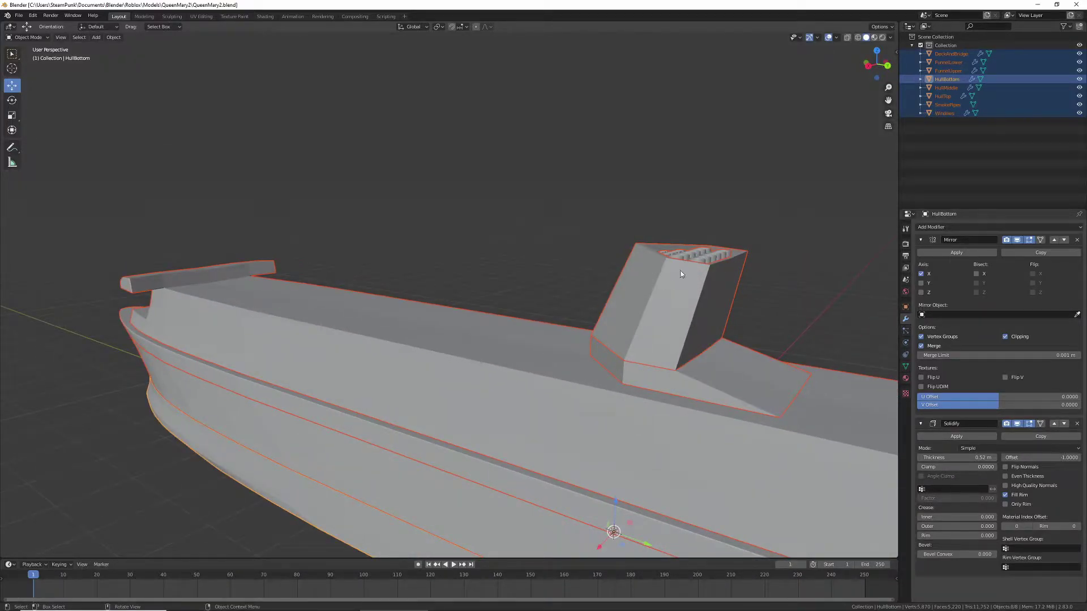
scroll(697, 378, down, 6)
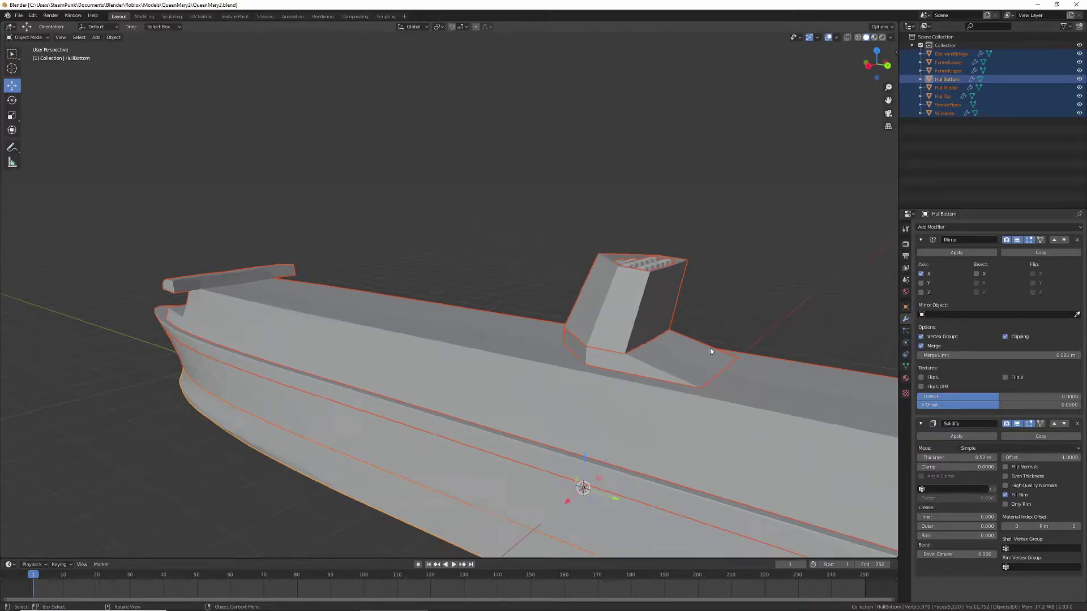
middle_drag(721, 290, 642, 291)
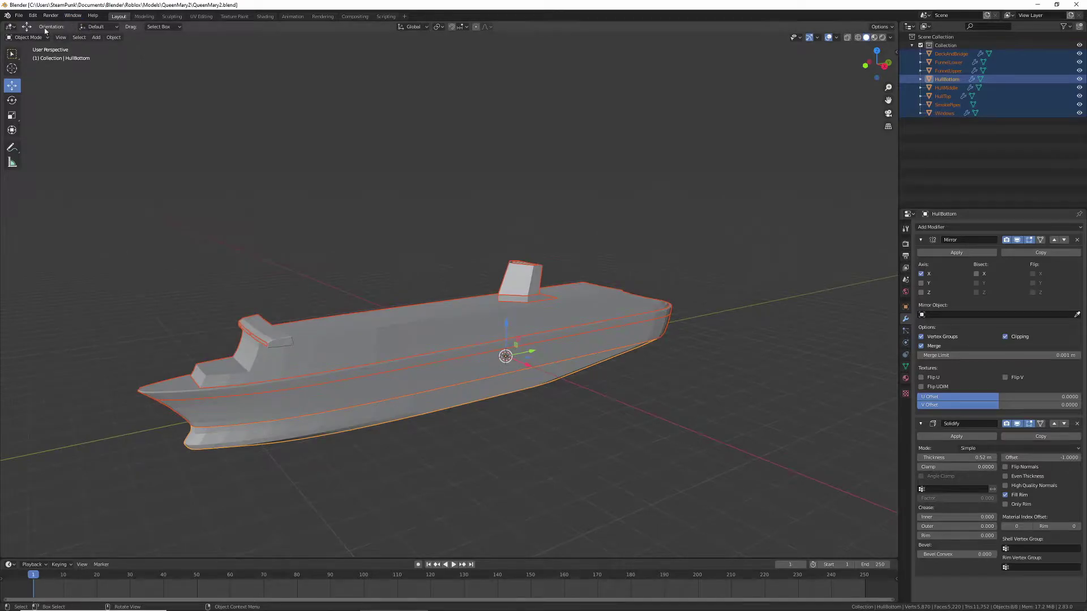
Switch to the Modeling workspace and return from Edit Mode to Object Mode.
click(144, 16)
middle_drag(213, 118, 585, 314)
key(Tab)
click(440, 256)
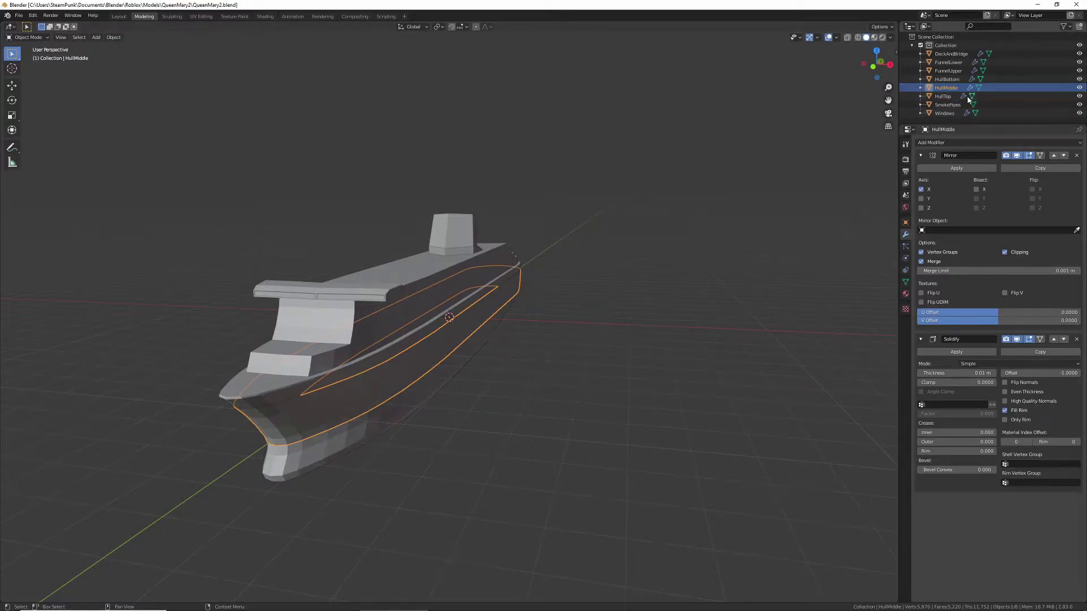
Make DeckAndBridge the active object and select all objects of the ship.
click(945, 46)
click(951, 54)
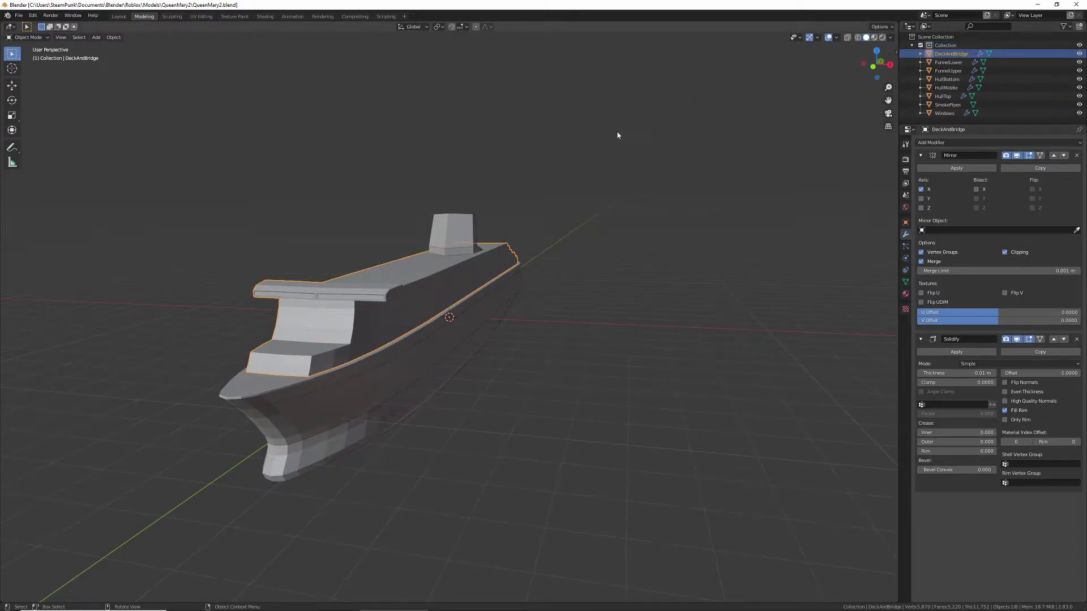
key(alt+a)
key(a)
middle_drag(413, 303, 428, 146)
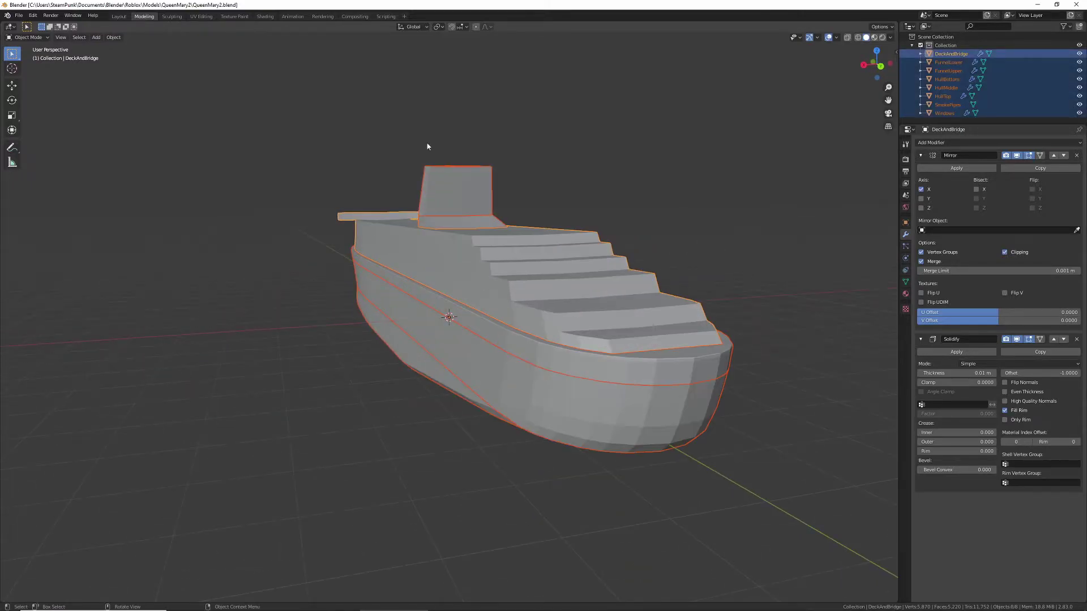
middle_drag(400, 278, 579, 251)
scroll(521, 249, down, 4)
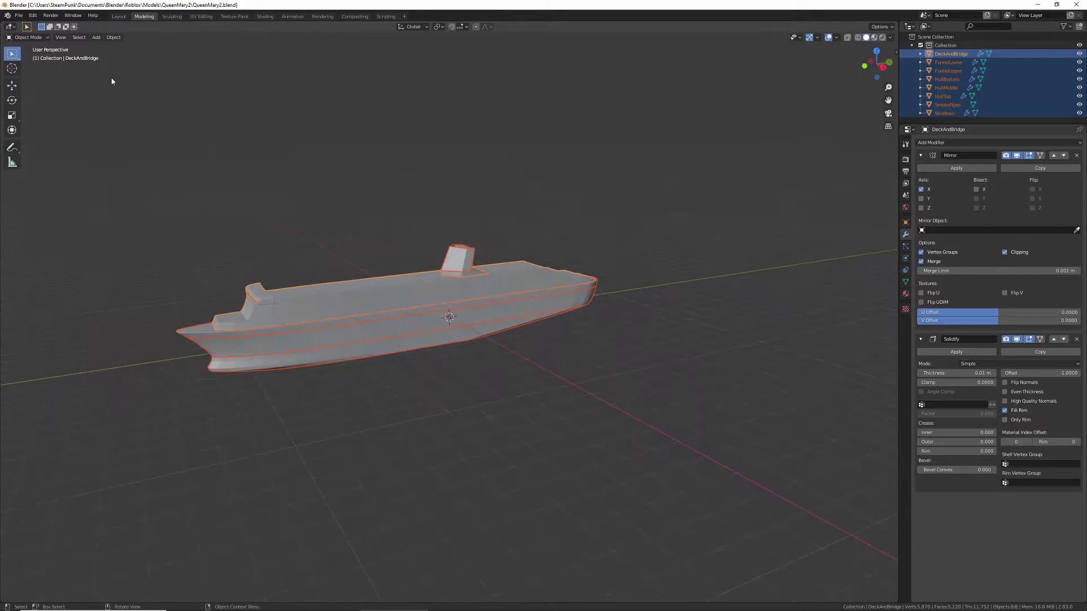
Set the FBX export to include only the selected objects, and cancel without exporting.
click(19, 16)
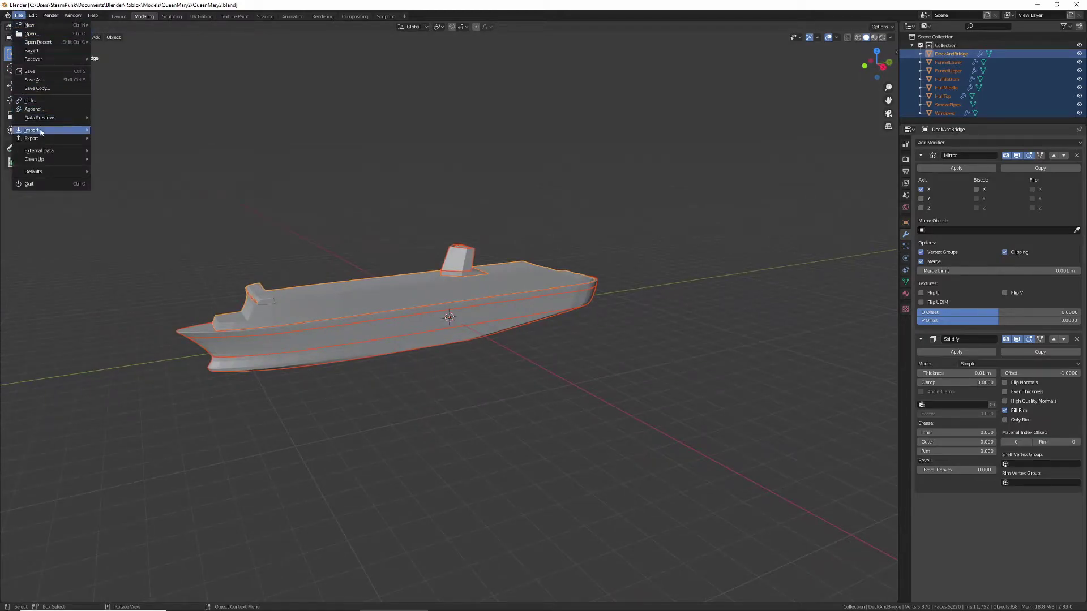
mouse_move(49, 137)
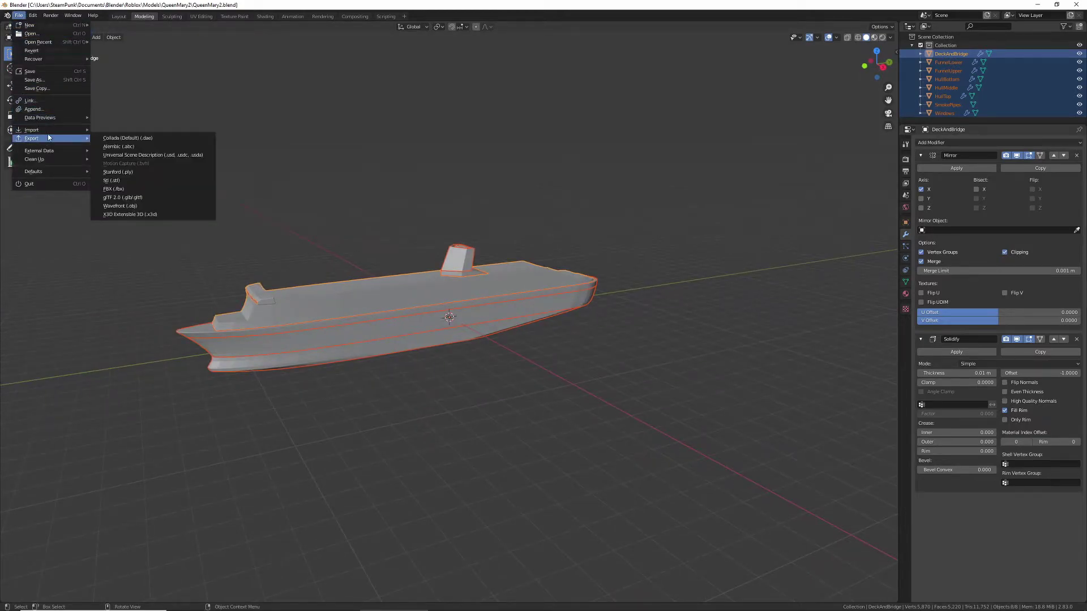
click(138, 188)
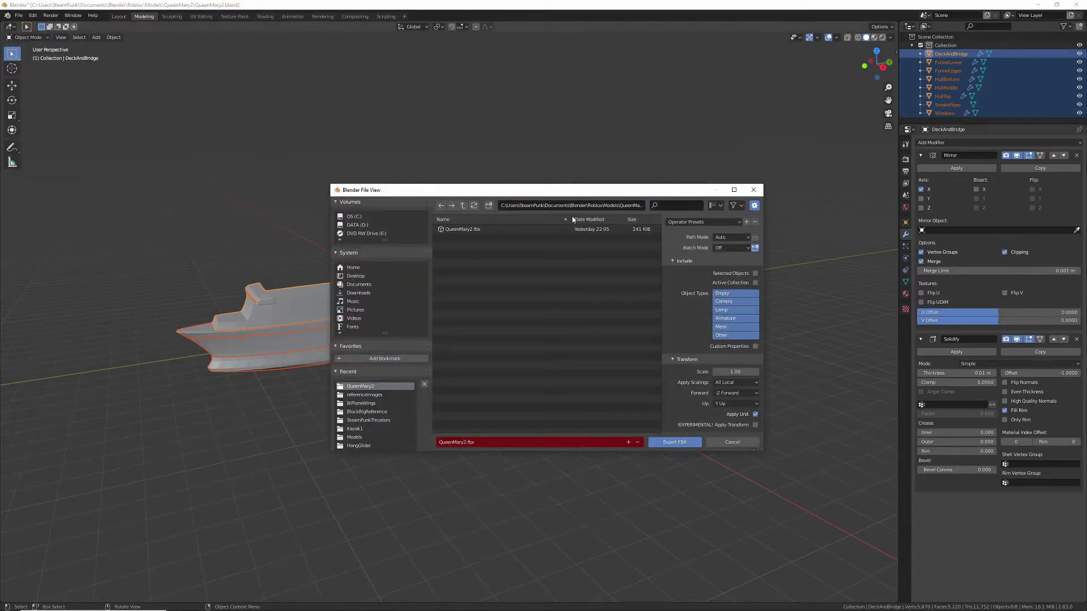
click(754, 274)
click(733, 443)
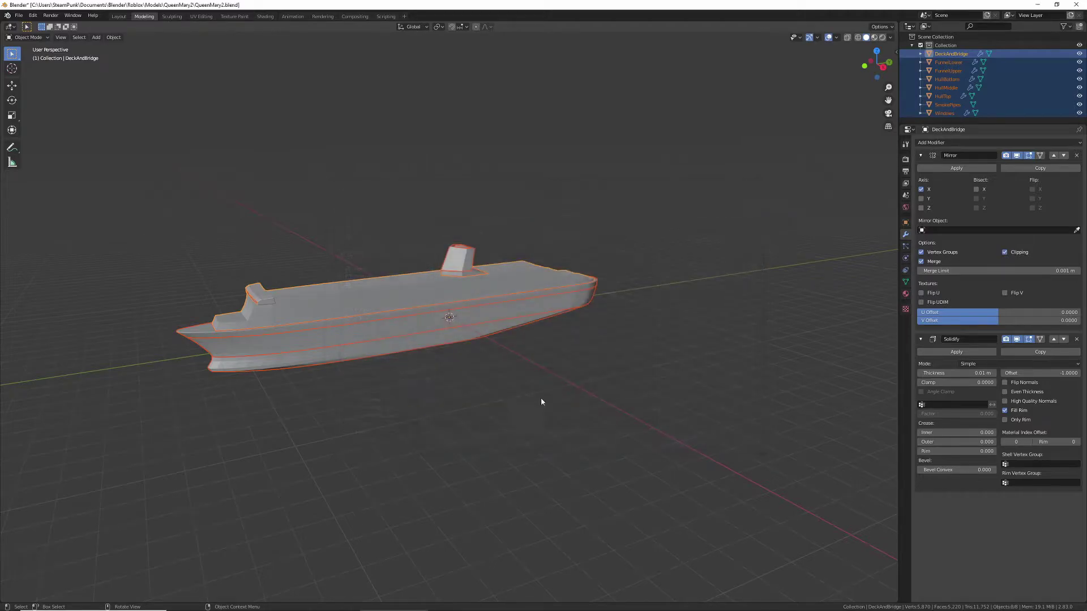
Examine the whole ship in front and right orthographic views and from several perspective angles.
middle_drag(541, 402, 563, 254)
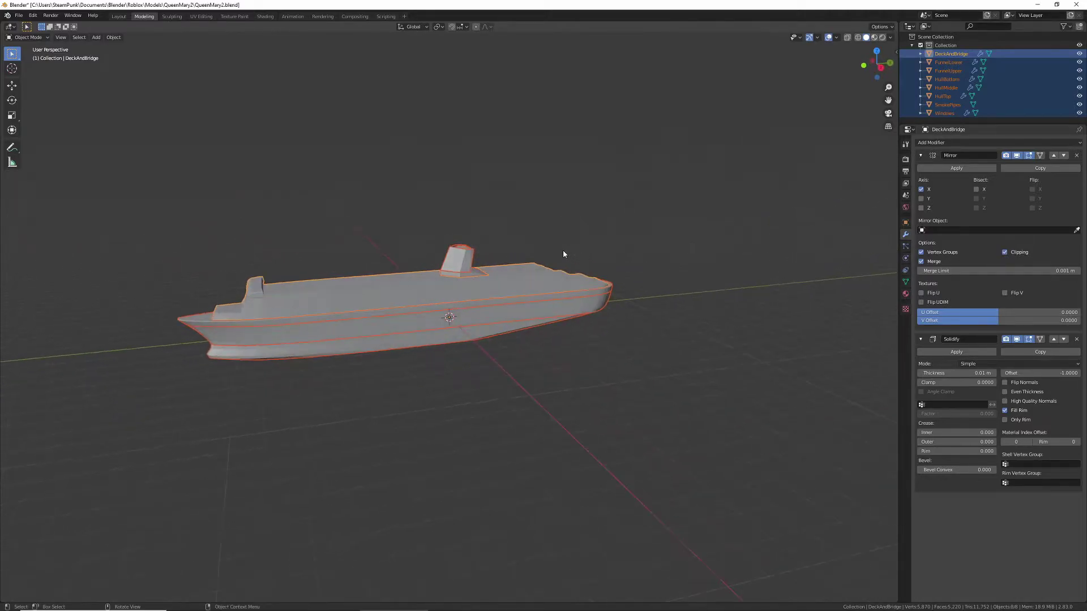
key(KP_1)
scroll(545, 194, up, 8)
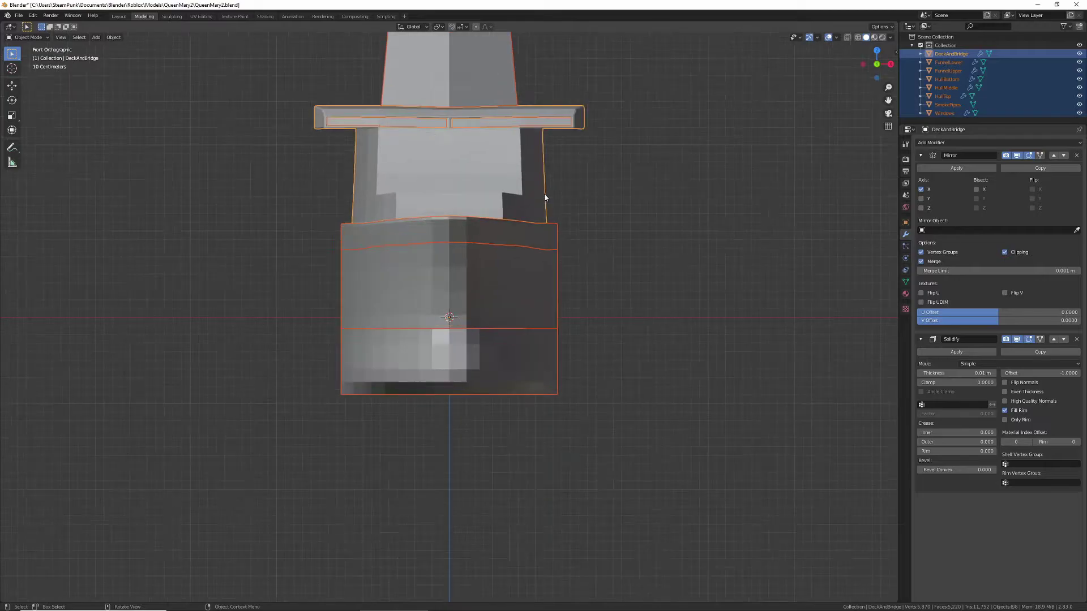
scroll(545, 193, down, 1)
key(KP_5)
scroll(562, 210, down, 2)
key(KP_5)
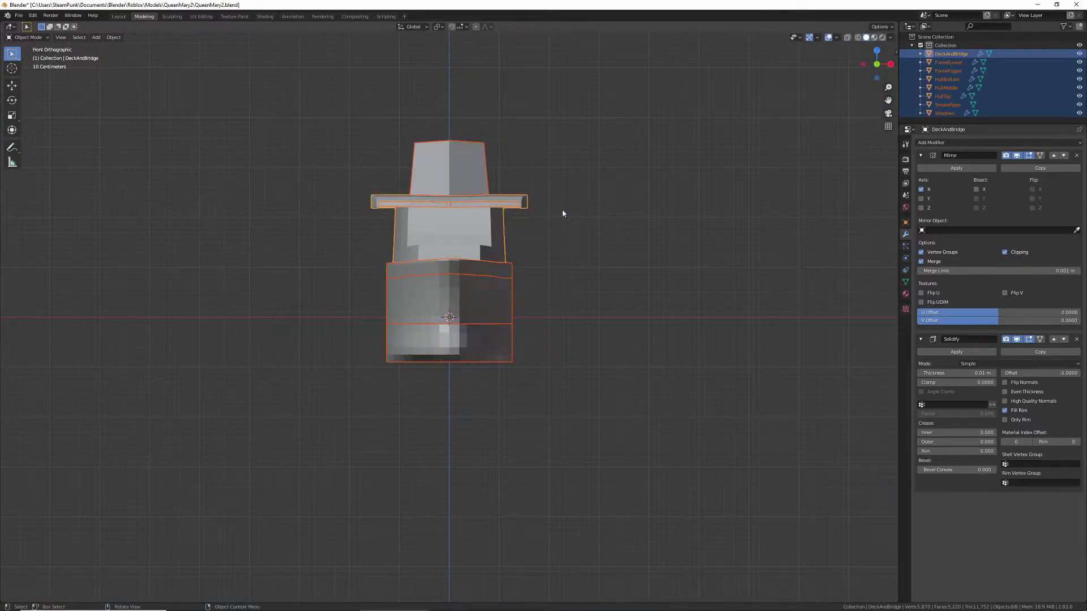
scroll(562, 213, down, 2)
middle_drag(539, 194, 516, 200)
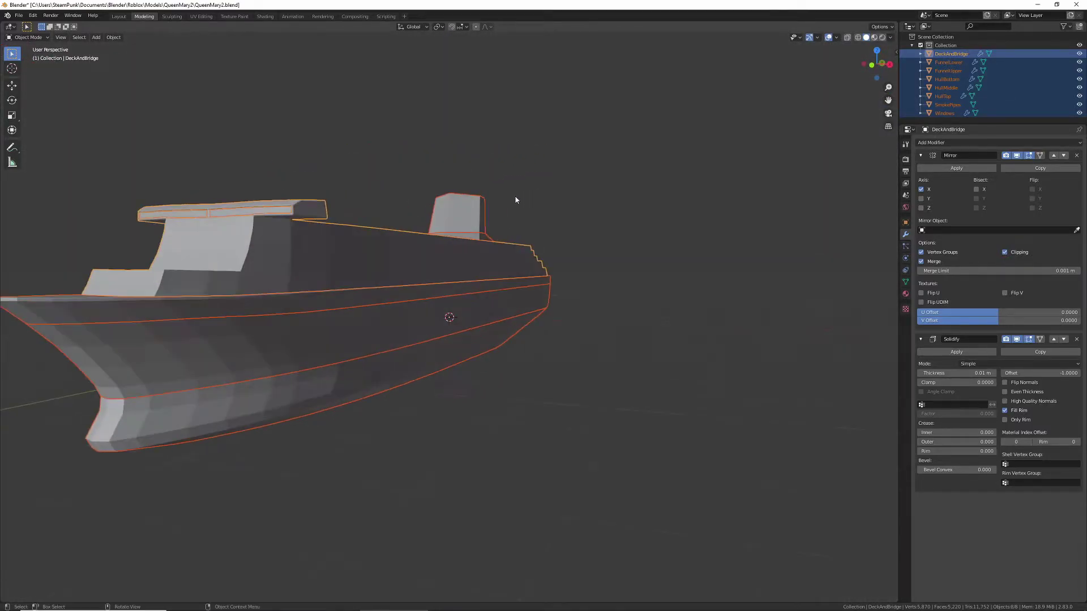
key(KP_3)
scroll(517, 164, down, 1)
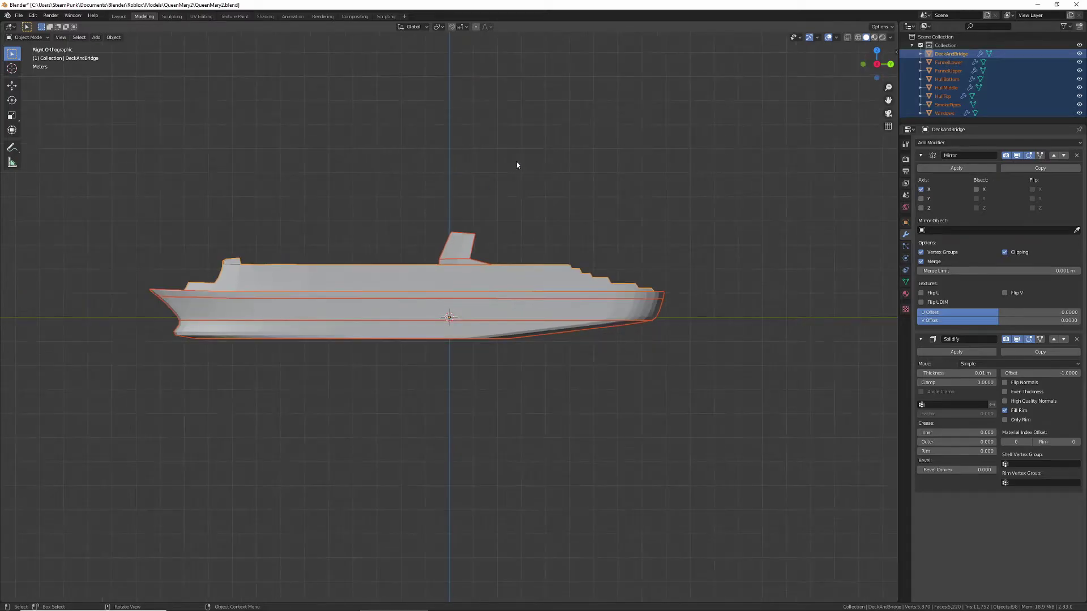
middle_drag(601, 167, 642, 185)
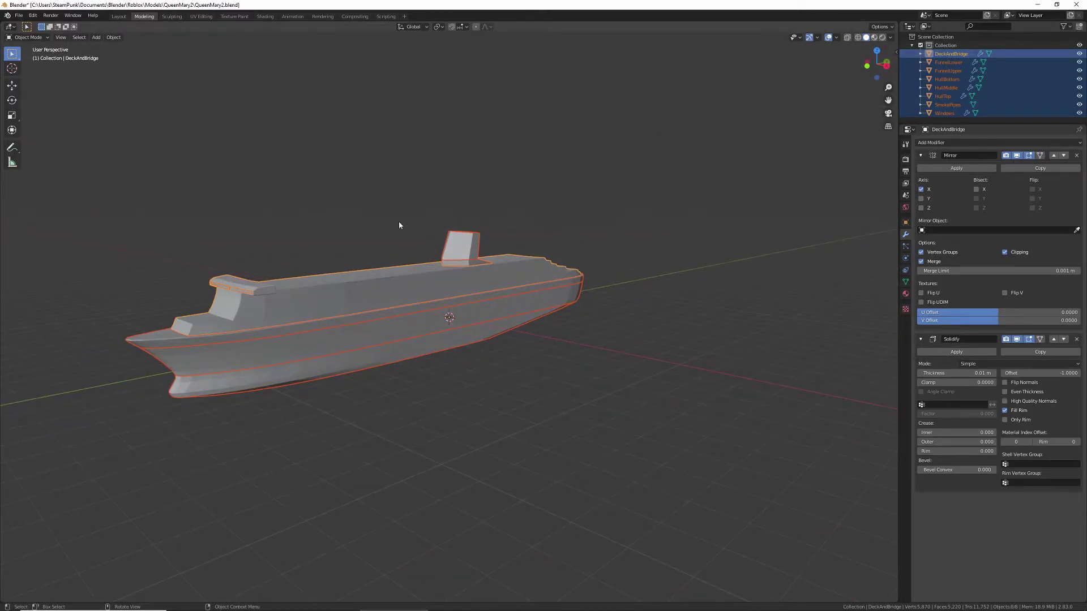
middle_drag(364, 242, 523, 272)
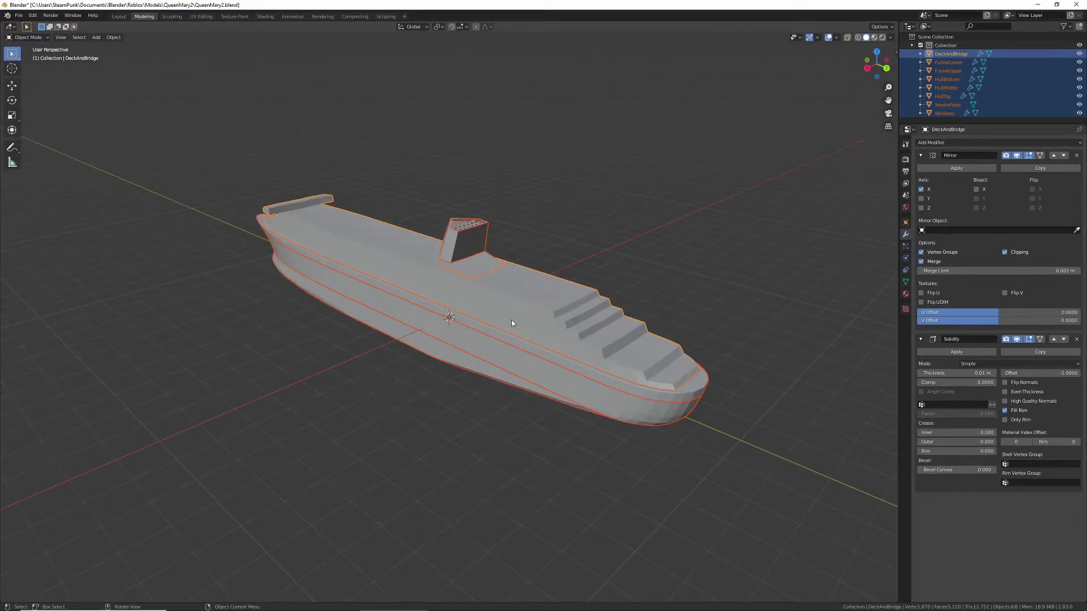
Apply all transforms to the selected ship objects and display their location, rotation and scale values.
ctrl+middle_drag(507, 398, 542, 376)
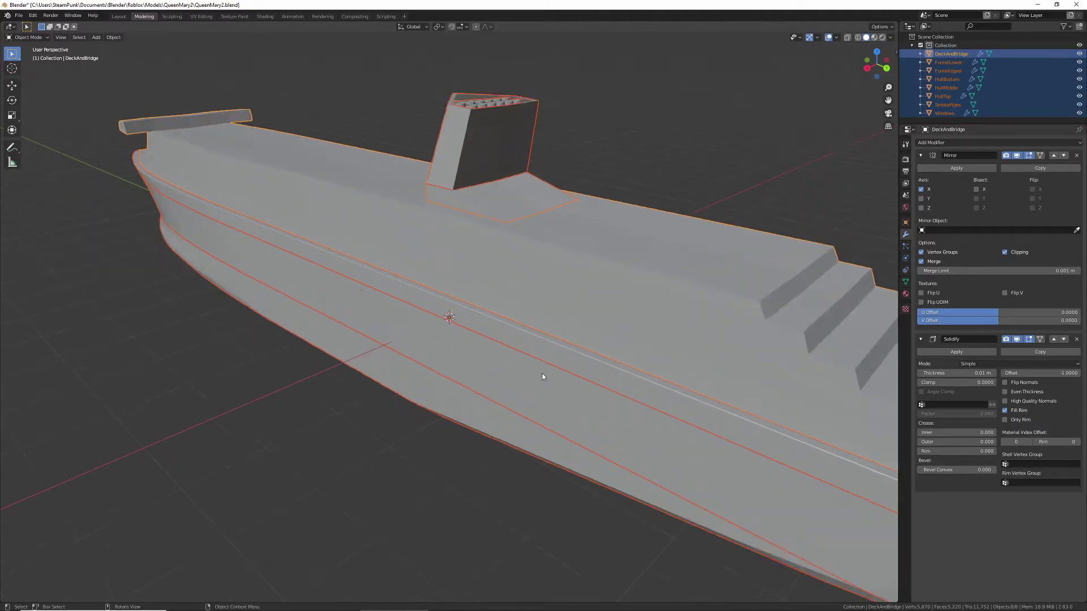
key(ctrl+a)
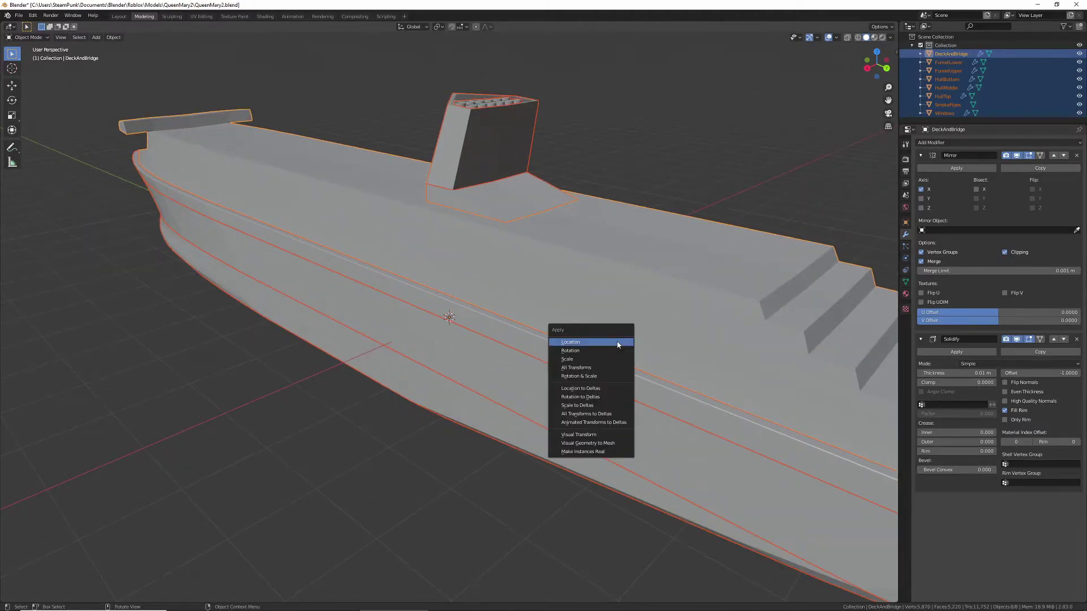
click(600, 368)
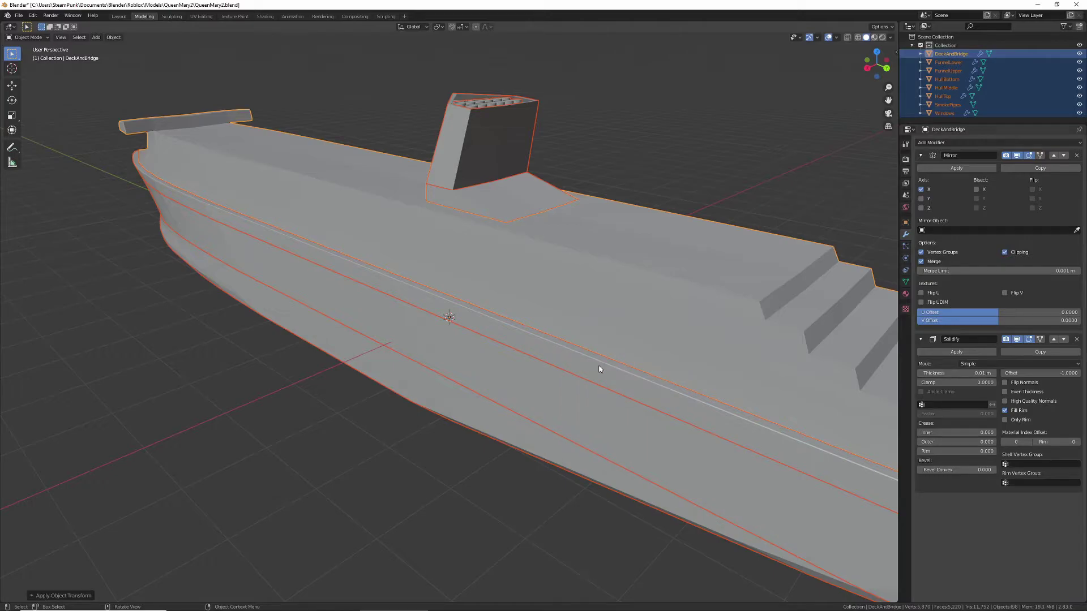
click(36, 595)
scroll(169, 509, down, 2)
key(grave)
key(Escape)
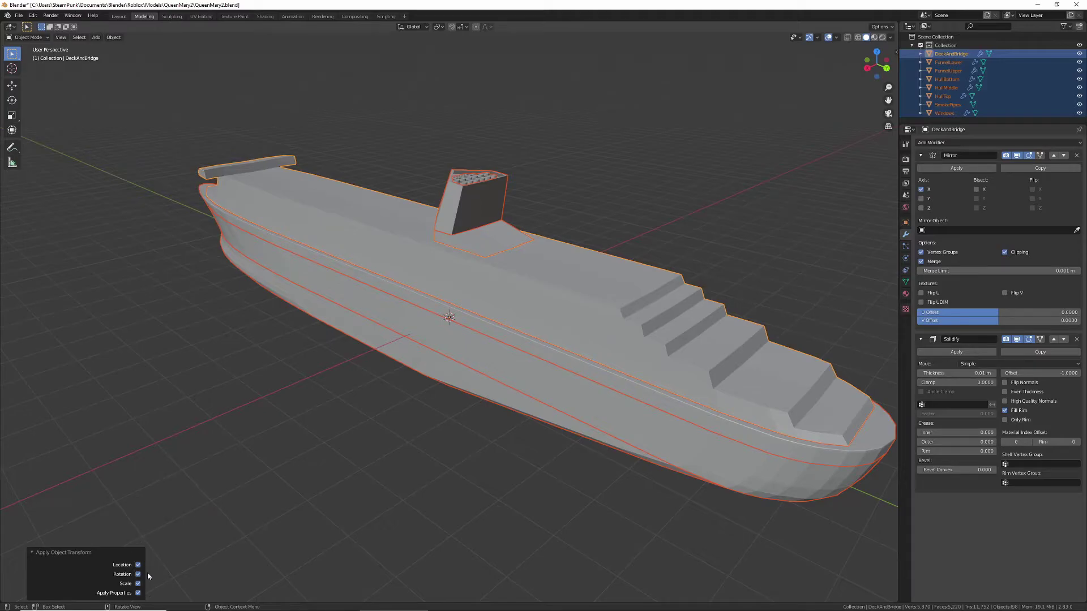
key(n)
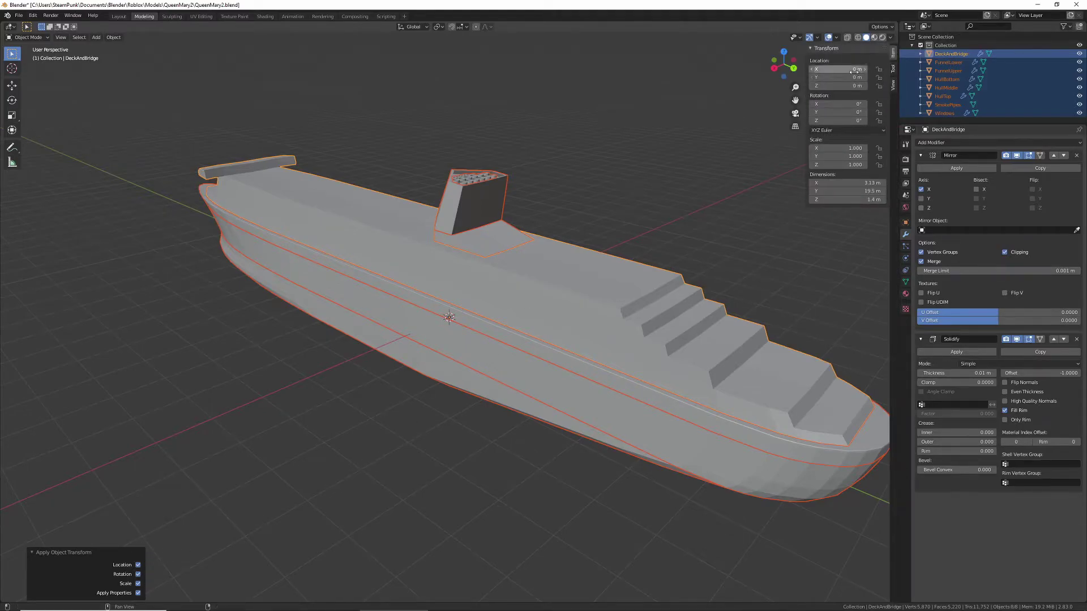
Try moving the whole ship along the X axis with the Move tool, undoing each trial move.
click(11, 85)
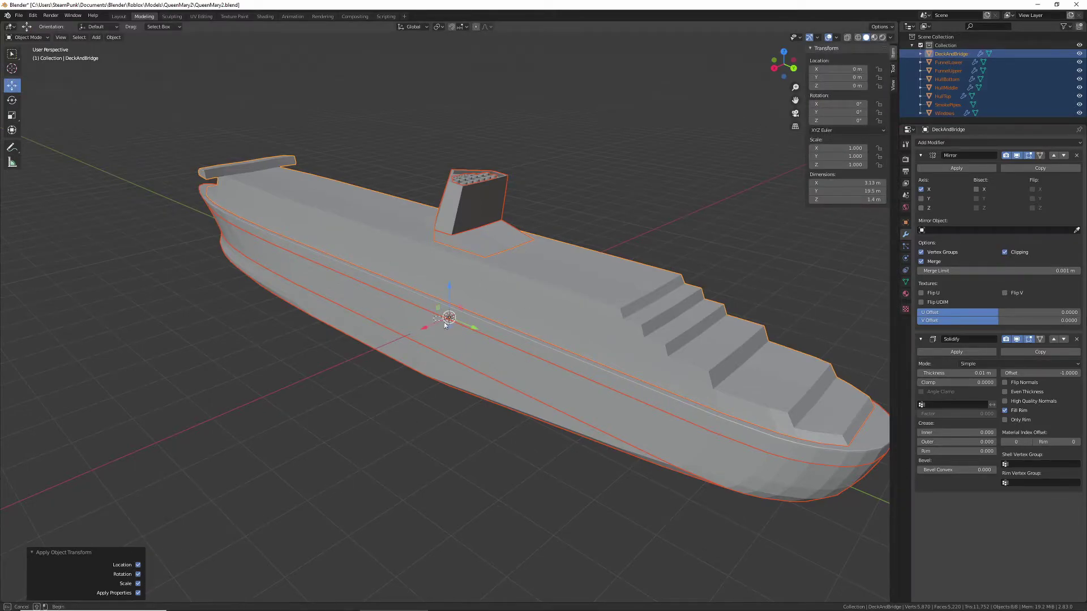
drag(428, 328, 483, 269)
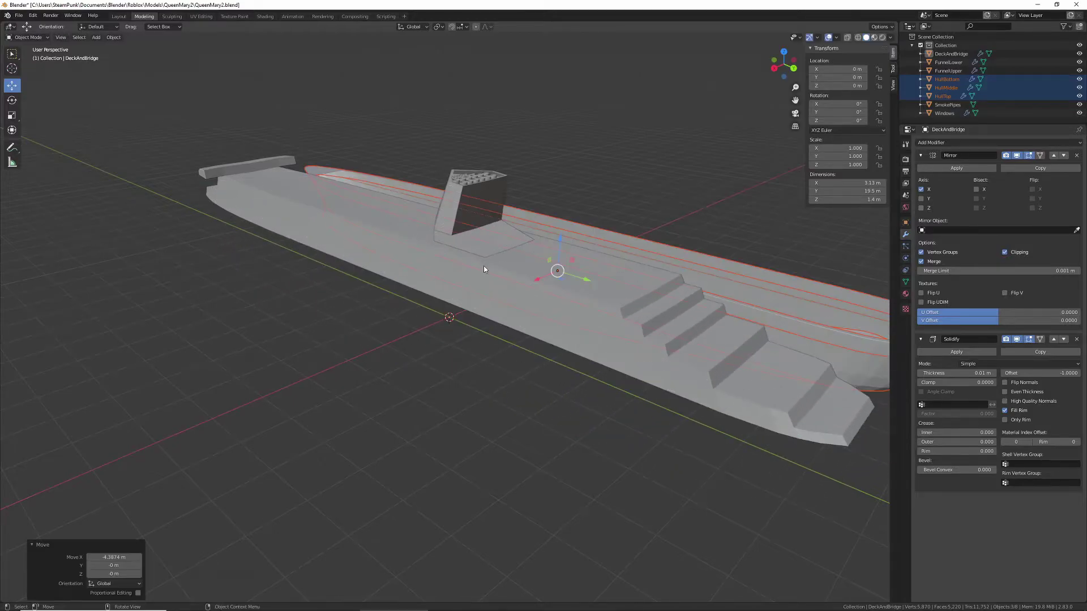
key(ctrl+z)
key(a)
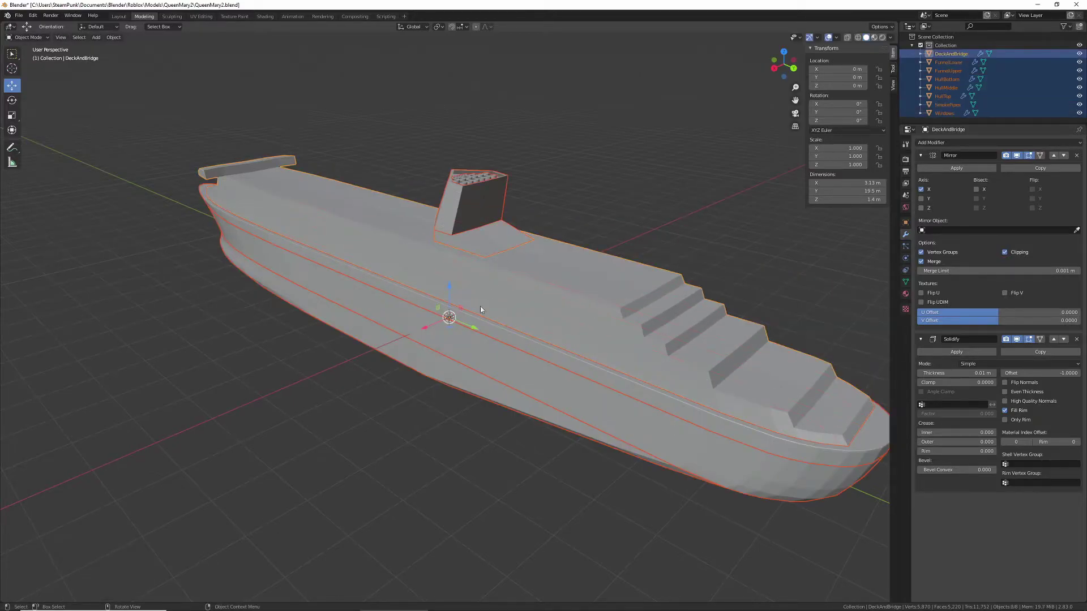
drag(429, 324, 488, 299)
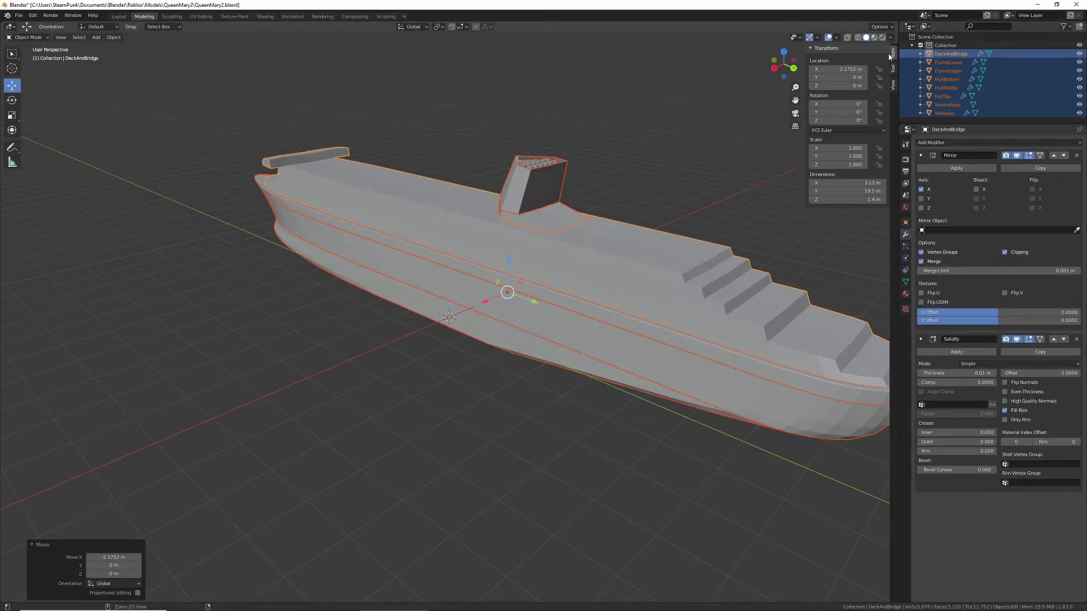
key(ctrl+z)
middle_drag(300, 237, 379, 235)
scroll(378, 235, down, 4)
click(619, 317)
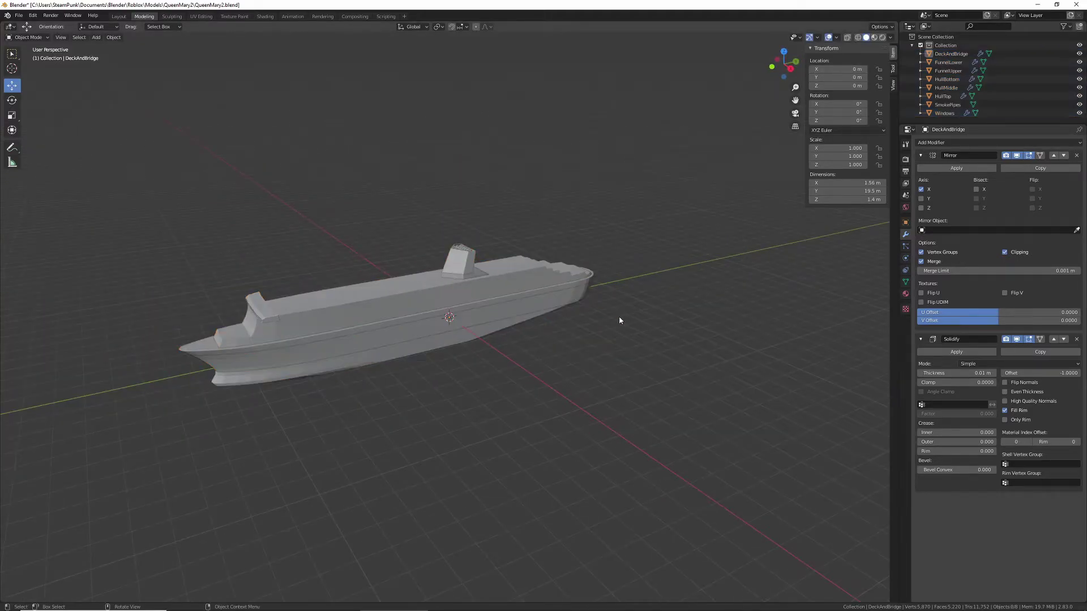
middle_drag(619, 317, 654, 317)
scroll(654, 317, down, 3)
scroll(654, 314, up, 1)
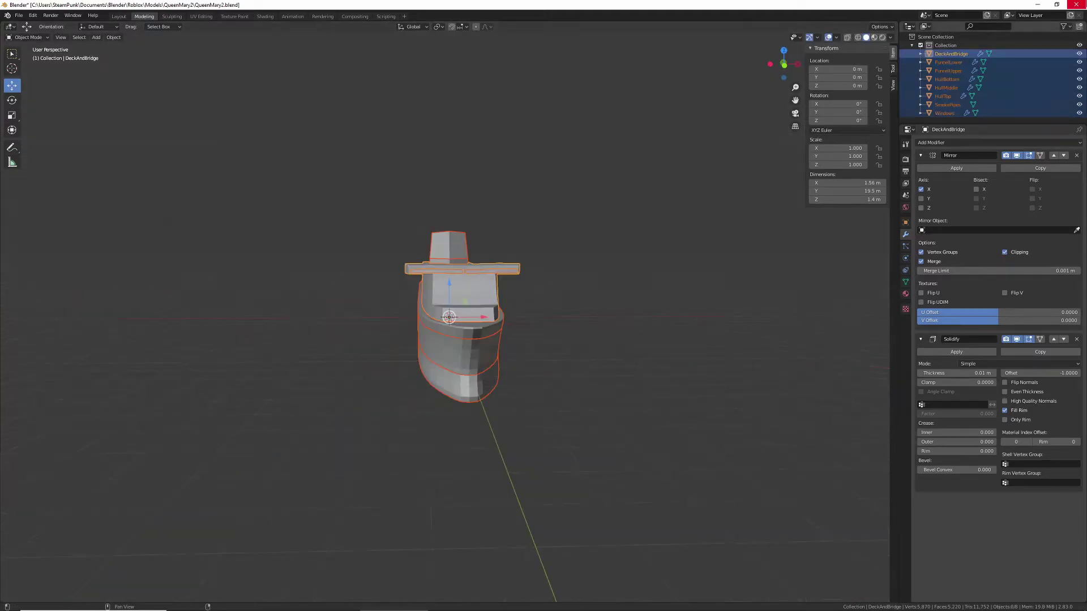
Leave Blender for Roblox Studio and view the imported ship among the other portfolio models.
click(1075, 4)
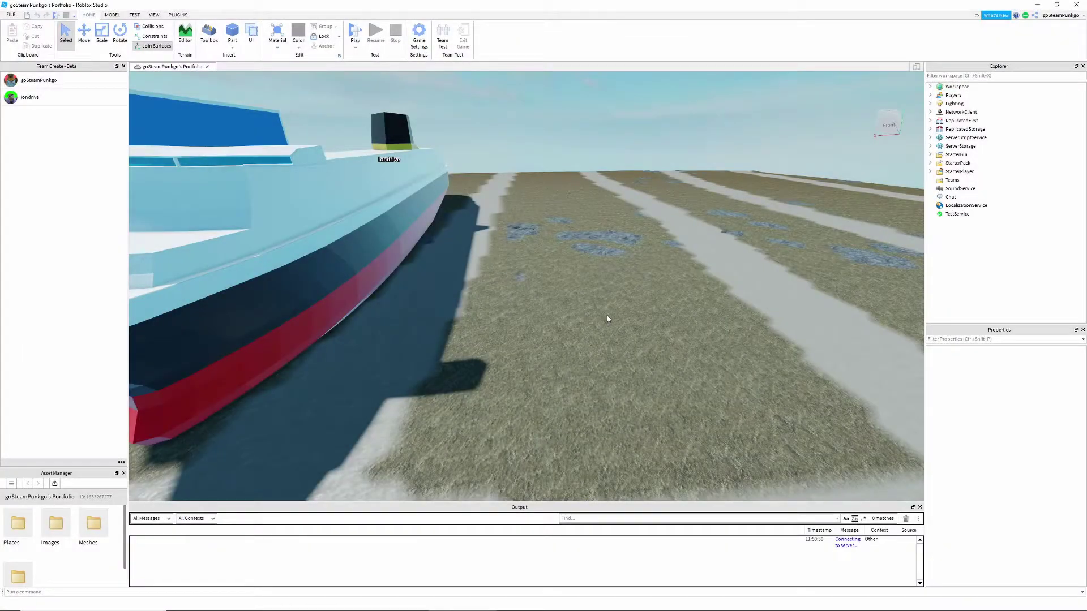
key(a)
key(w)
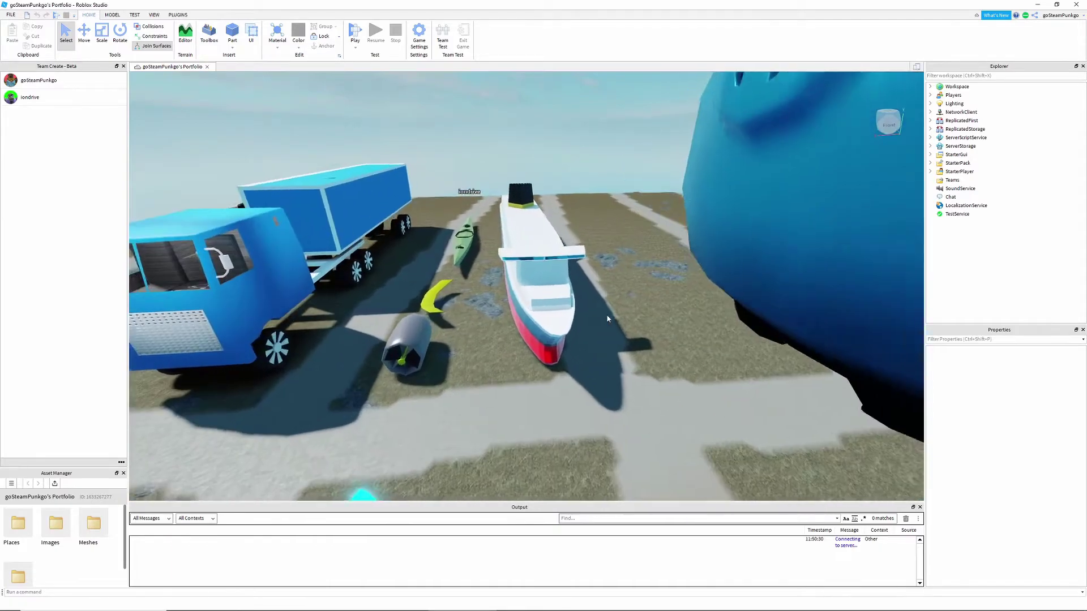
Examine the imported ship from alongside the hull, from the stern and from the bow.
key(w)
key(d)
right_drag(607, 319, 607, 319)
key(w)
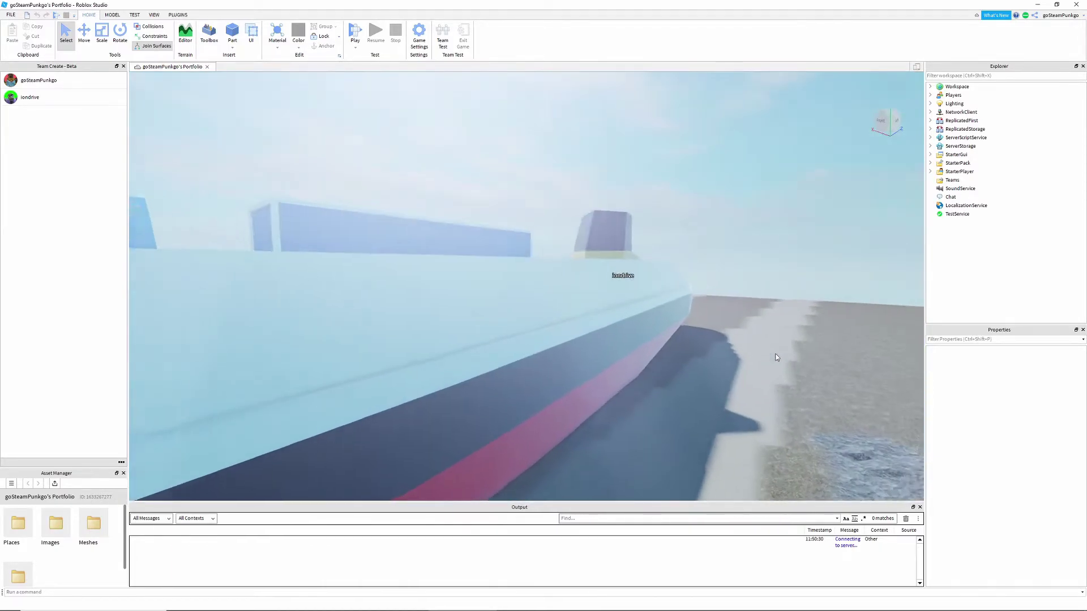
key(w)
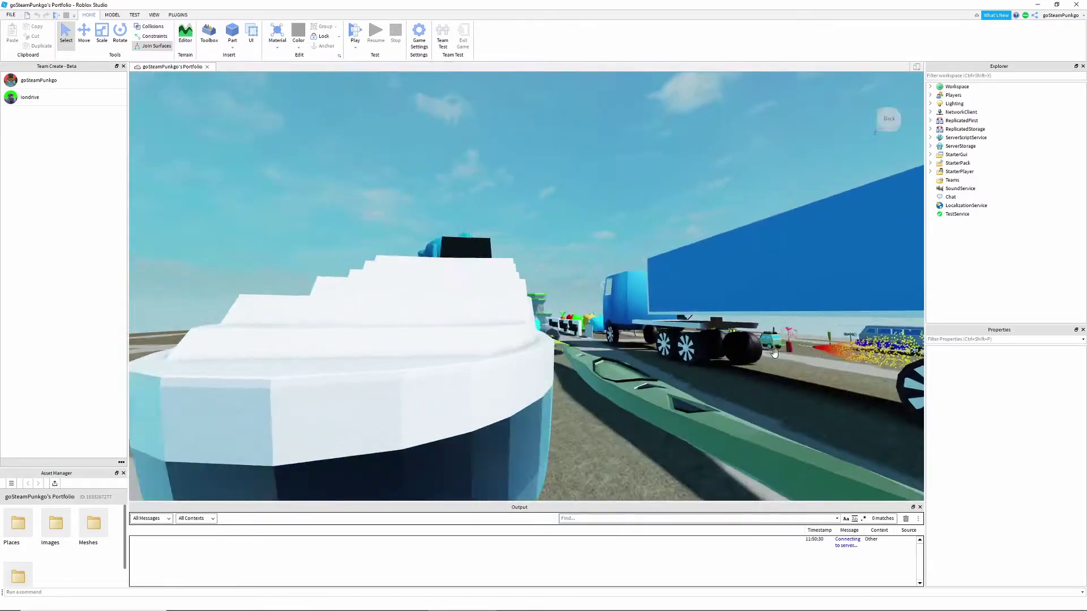
key(w)
right_drag(776, 357, 776, 357)
key(a)
right_drag(638, 355, 637, 354)
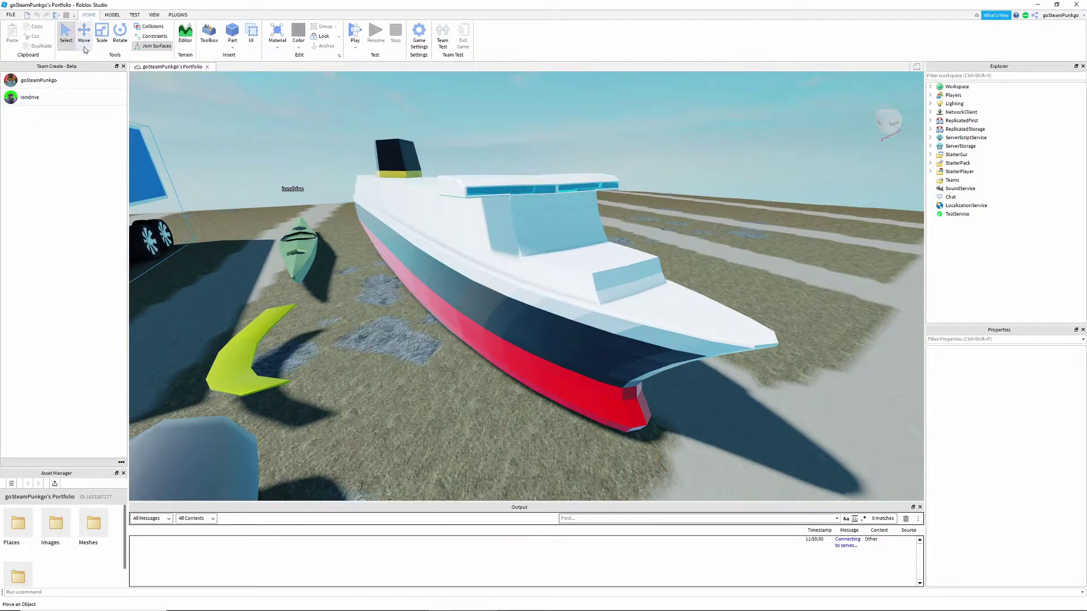
Dock the Asset Manager above Team Create and enlarge it to fill most of the dock's height.
click(136, 16)
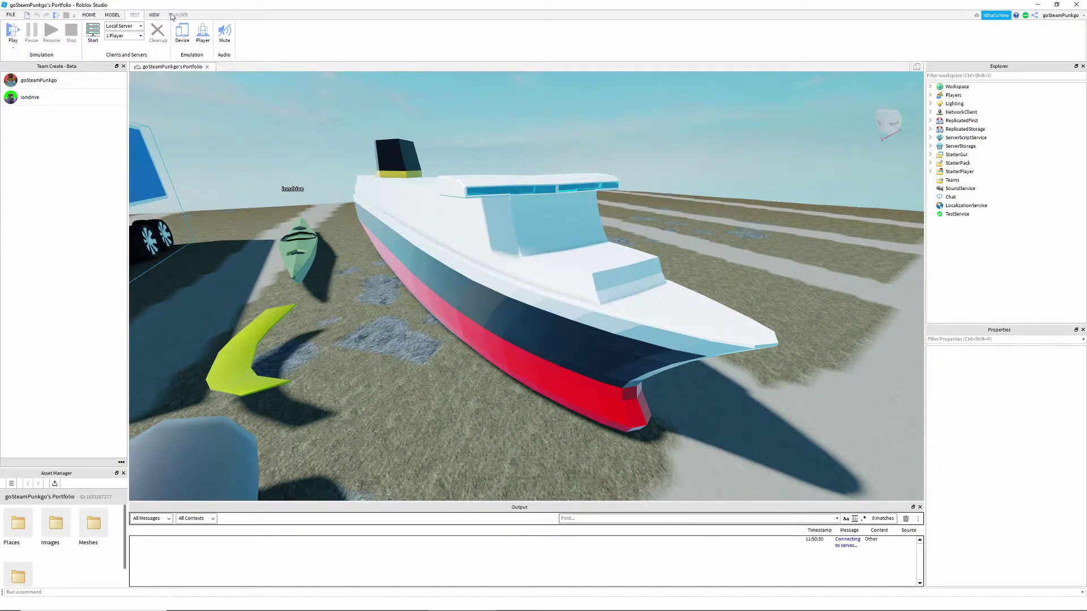
click(157, 15)
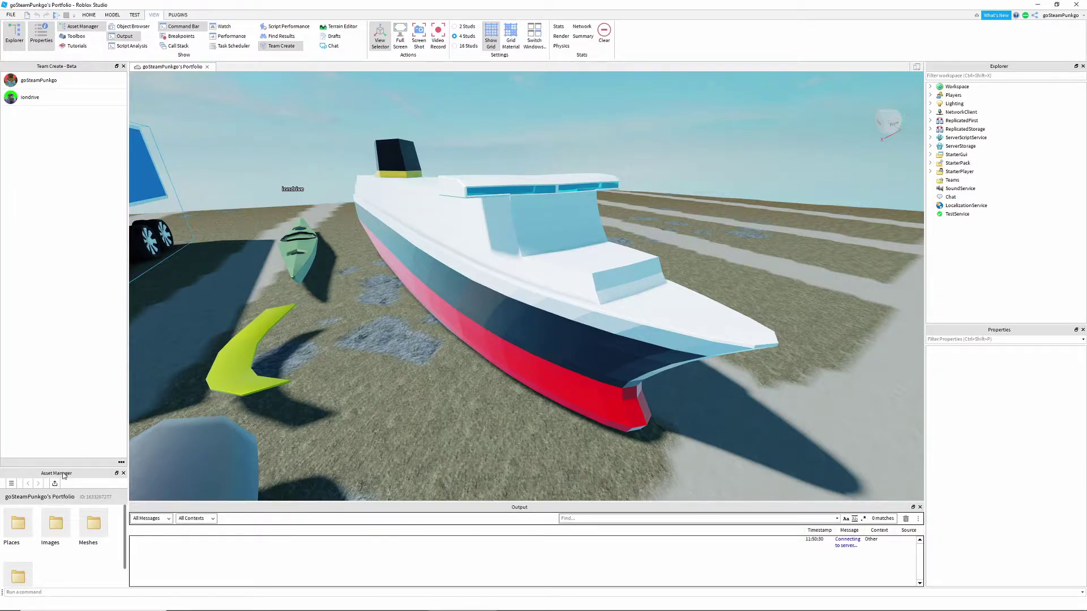
drag(63, 475, 85, 69)
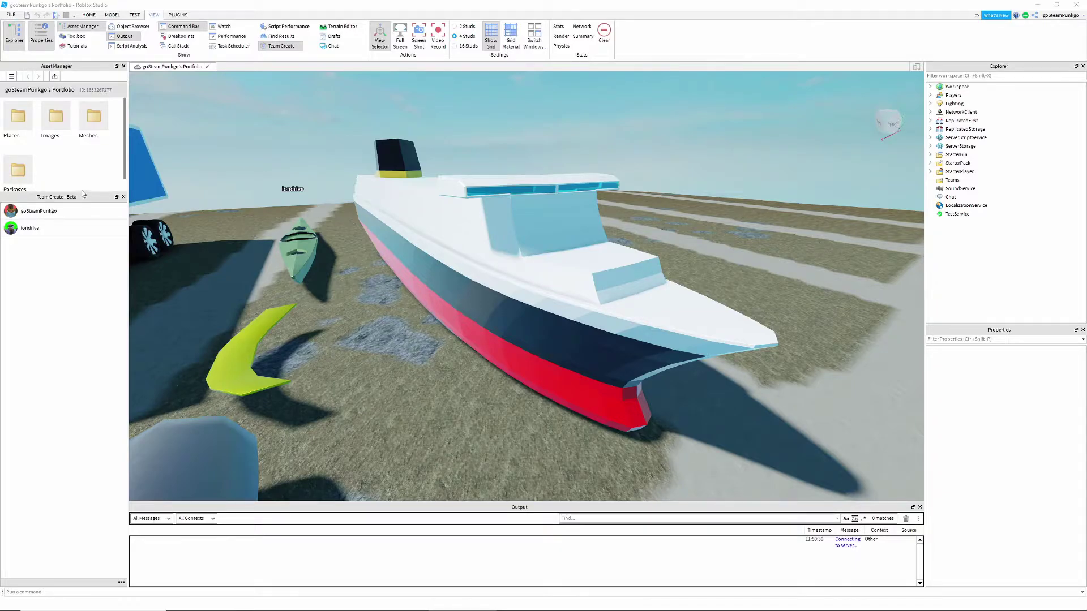
drag(84, 193, 77, 452)
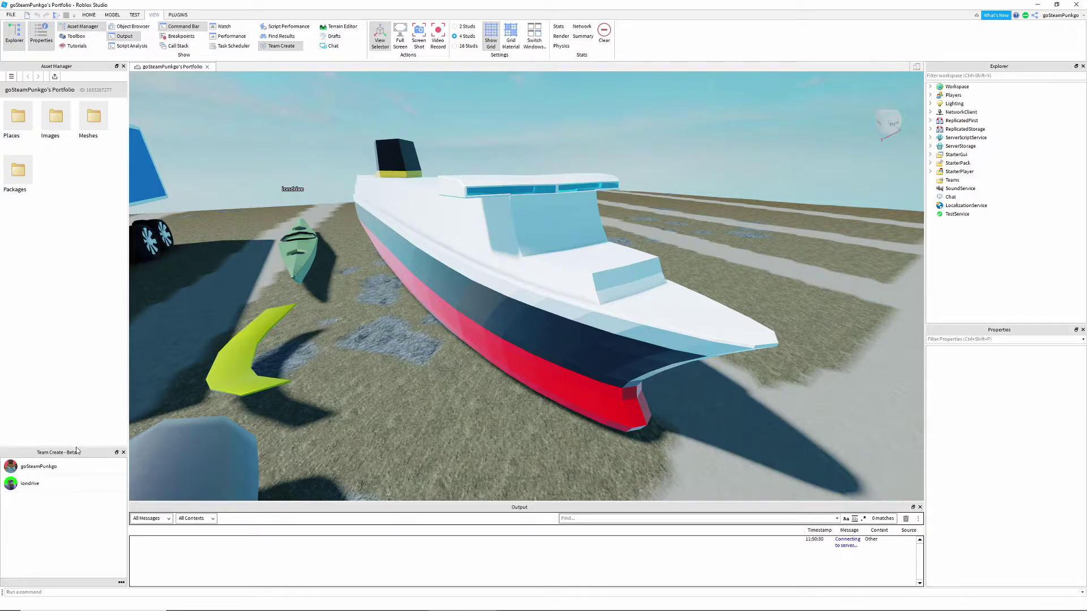
Open the Meshes folder in the Asset Manager and browse through the portfolio's meshes.
click(88, 120)
double_click(88, 120)
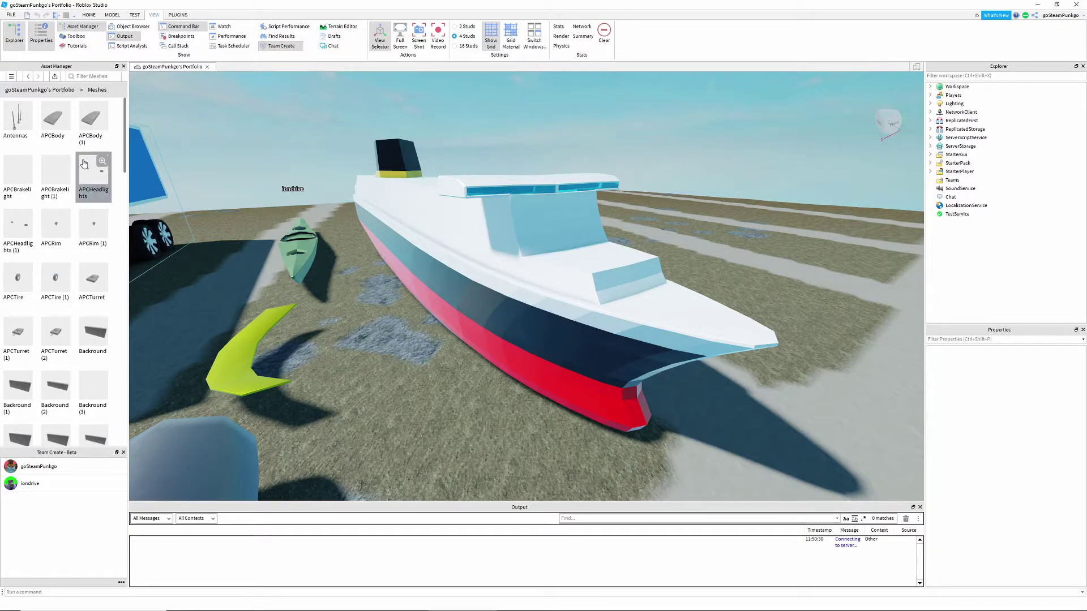
scroll(93, 340, down, 15)
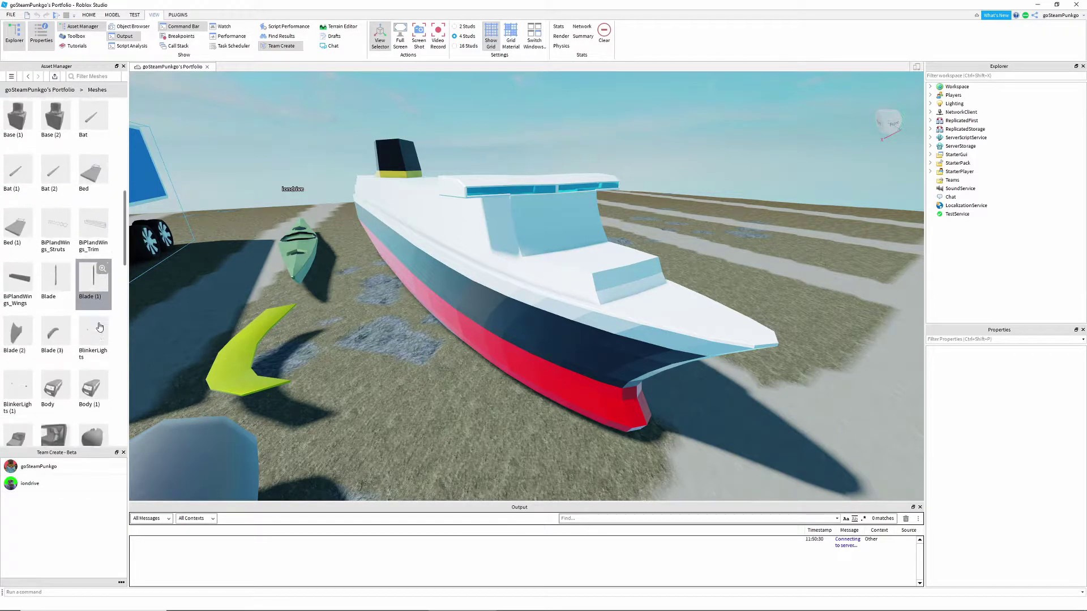
scroll(93, 396, up, 15)
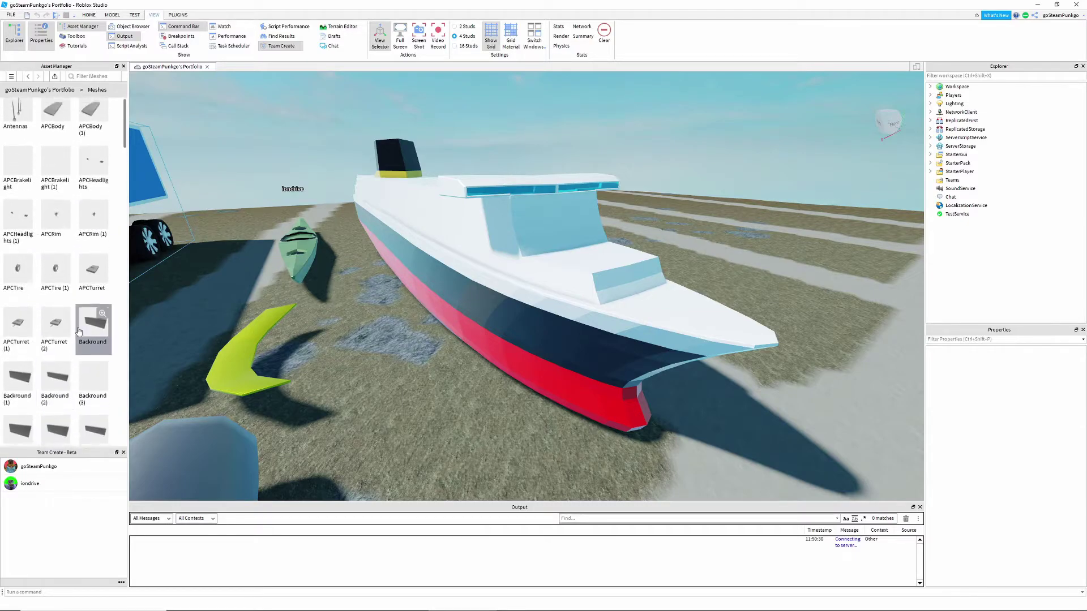
click(55, 79)
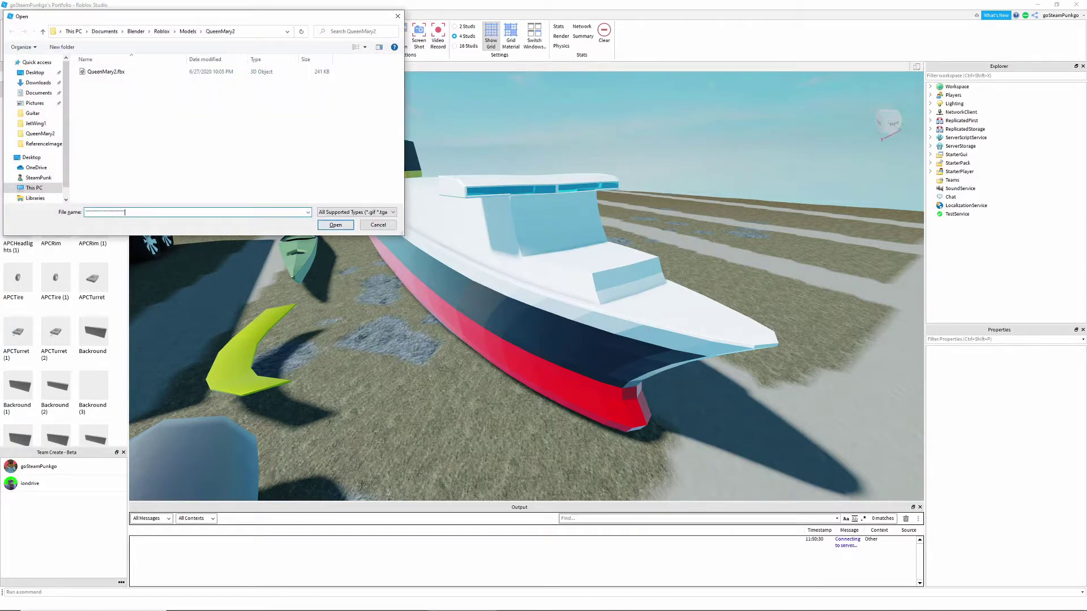
click(135, 73)
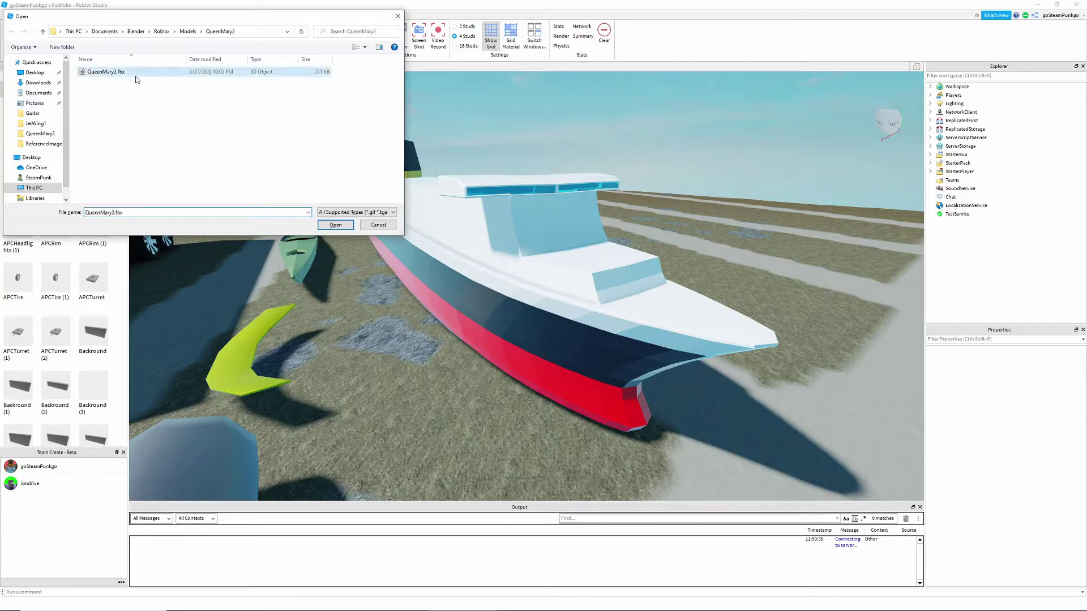
click(383, 226)
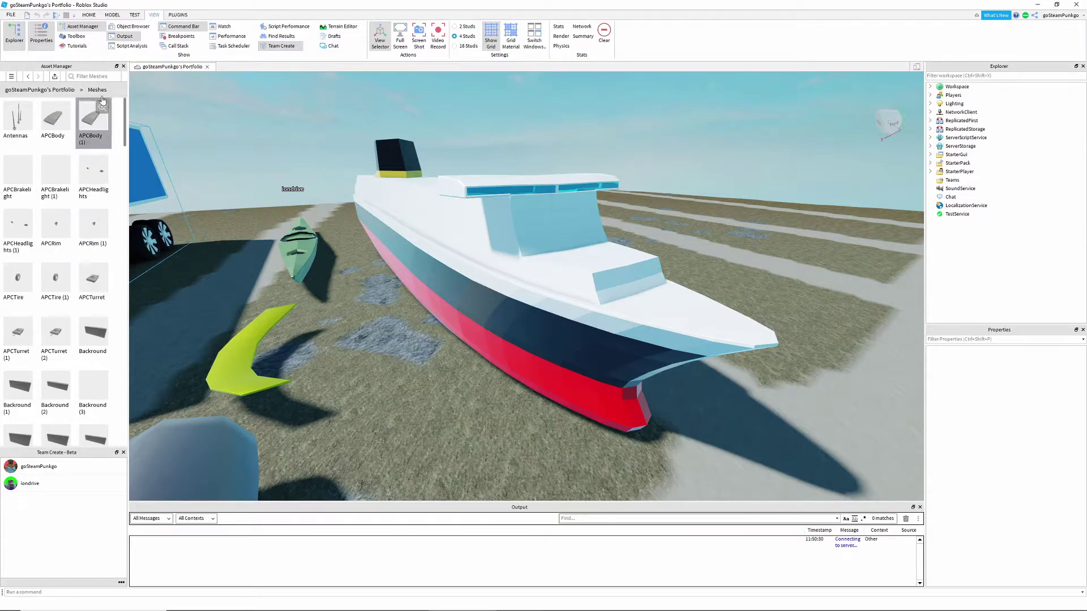
Bulk import QueenMary2.fbx as separate meshes, rescaling if too large and reversing inward-pointing normals, and close the import list.
click(54, 76)
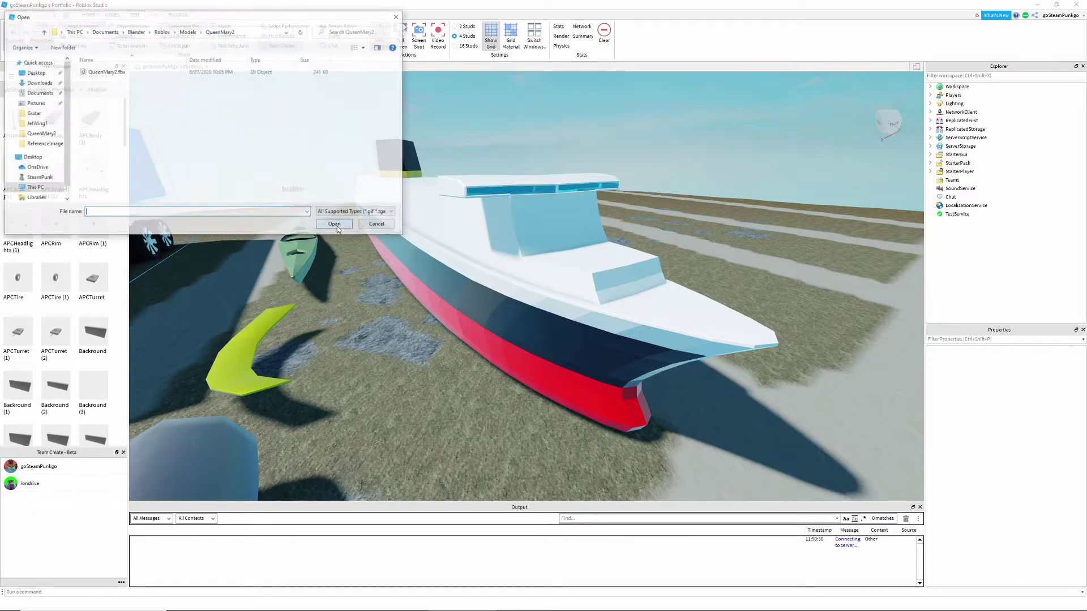
double_click(213, 76)
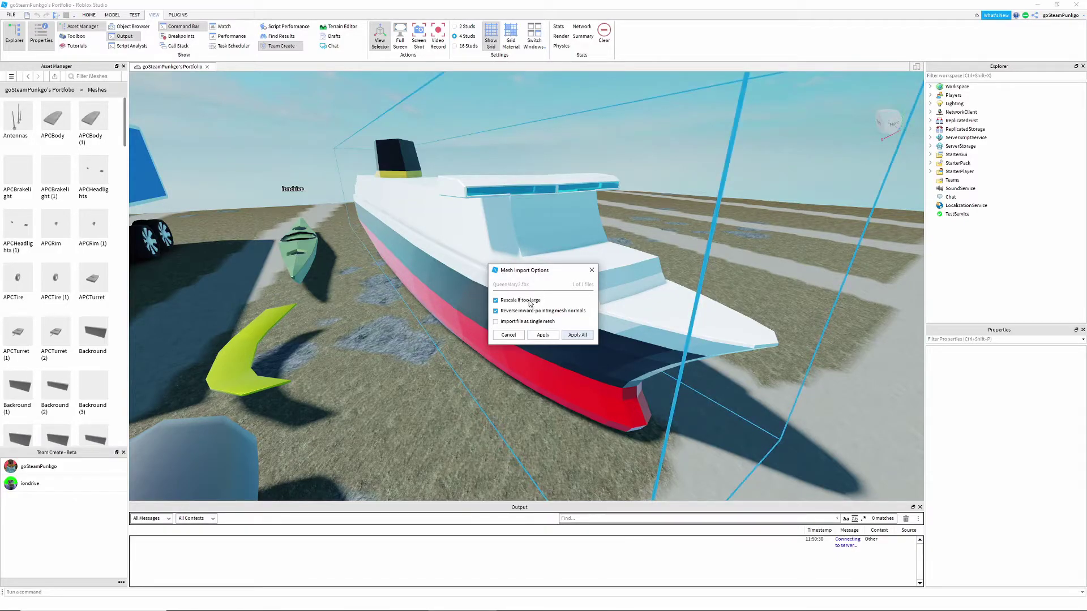
click(542, 335)
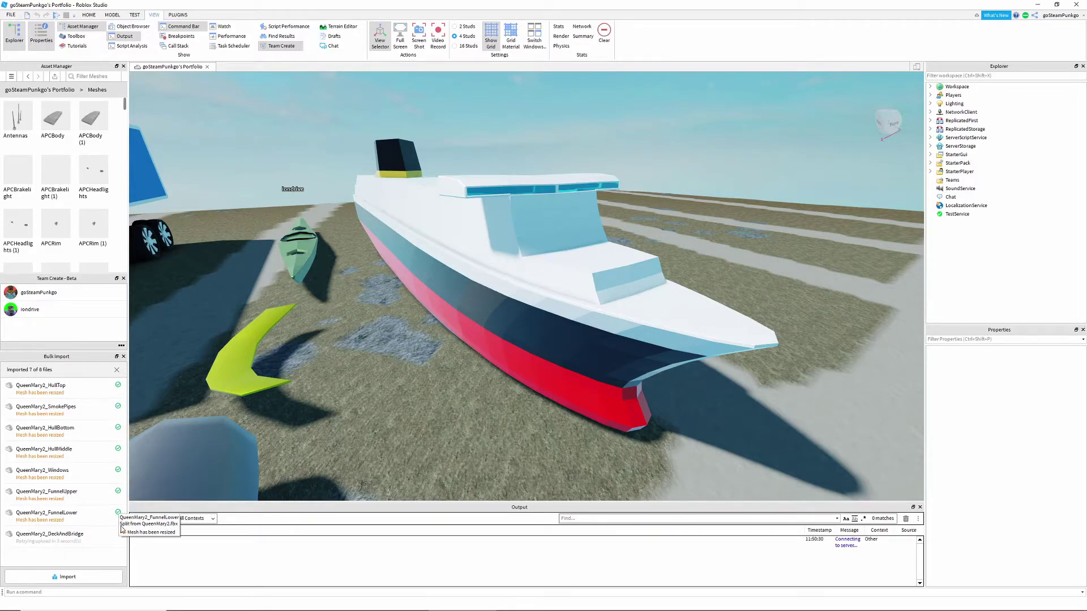
click(124, 357)
Filter the mesh assets by Q.
scroll(310, 325, down, 5)
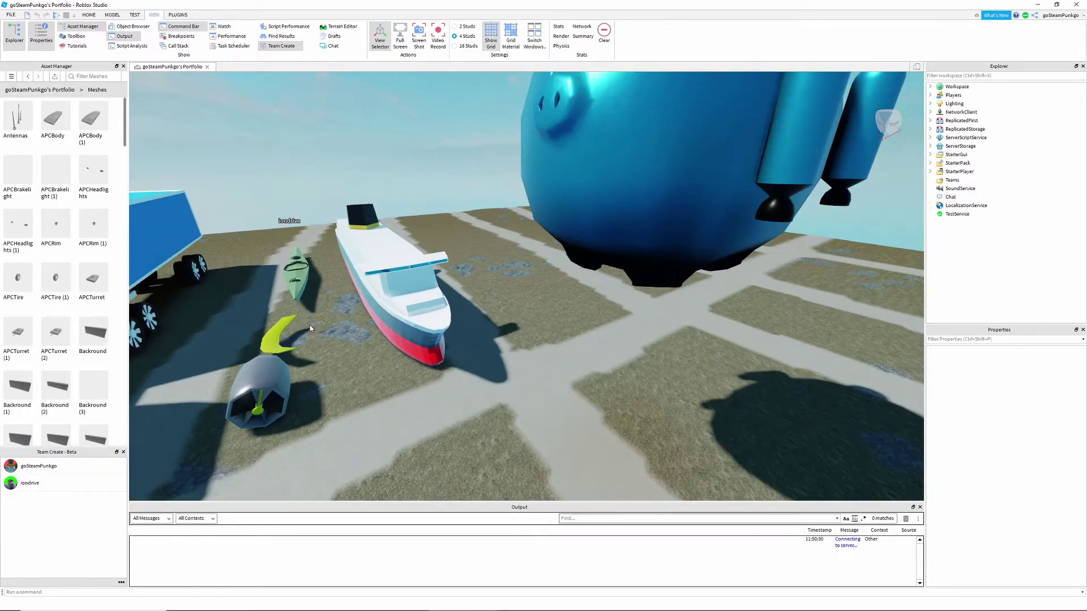
scroll(310, 325, up, 2)
scroll(309, 328, up, 2)
scroll(62, 255, down, 10)
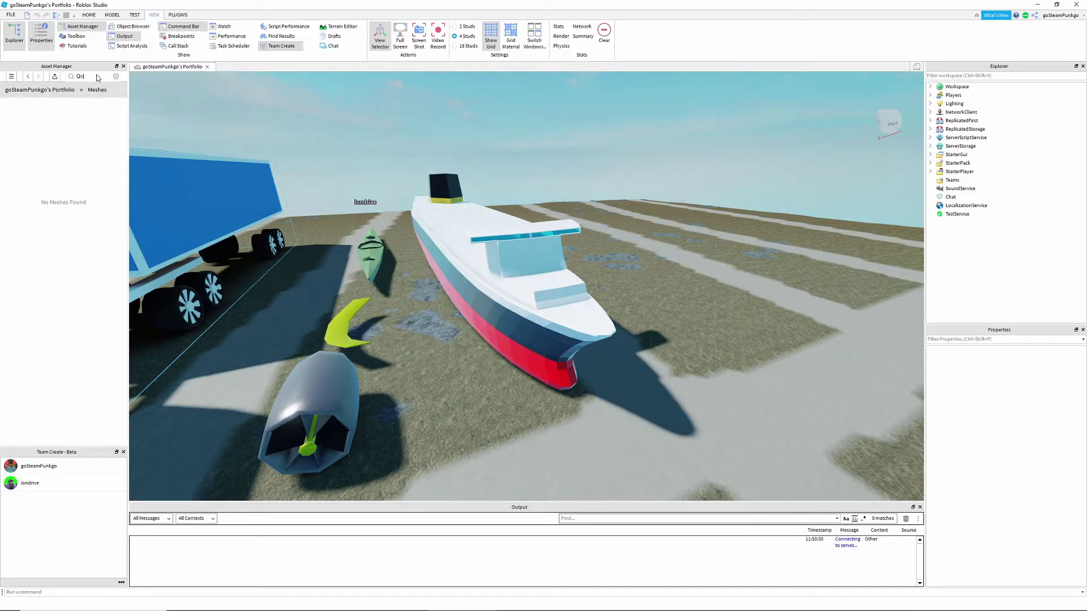
key(BackSpace)
key(BackSpace)
text(')
key(BackSpace)
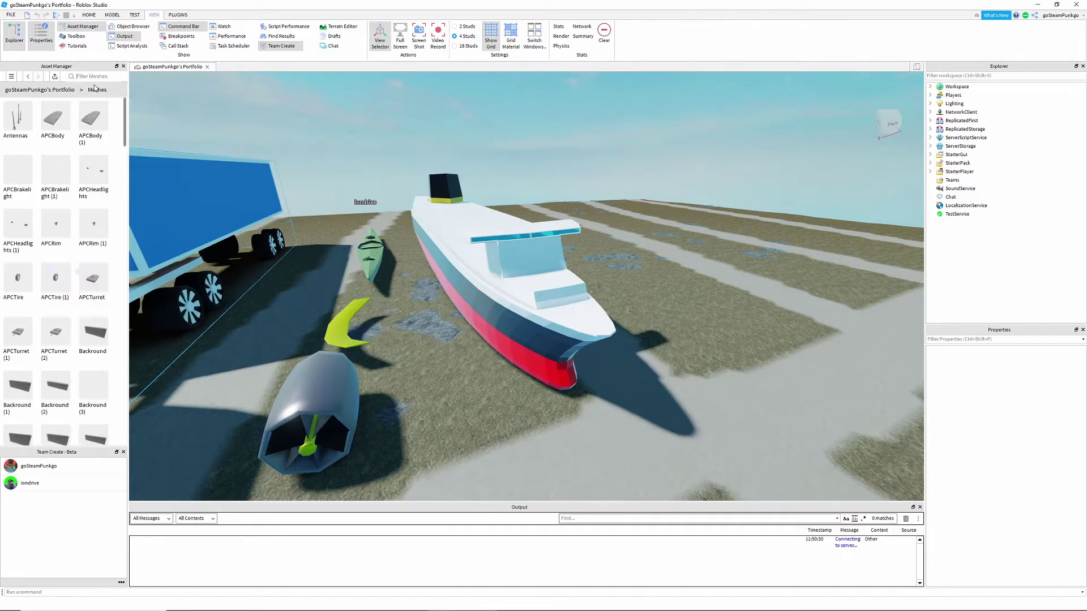
scroll(70, 116, down, 15)
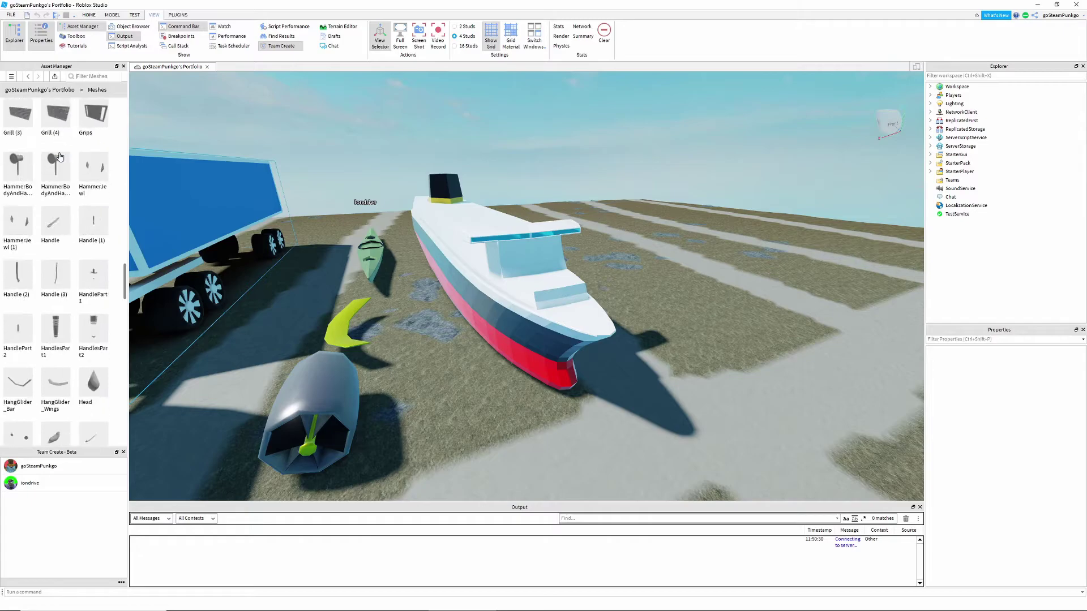
text(Q)
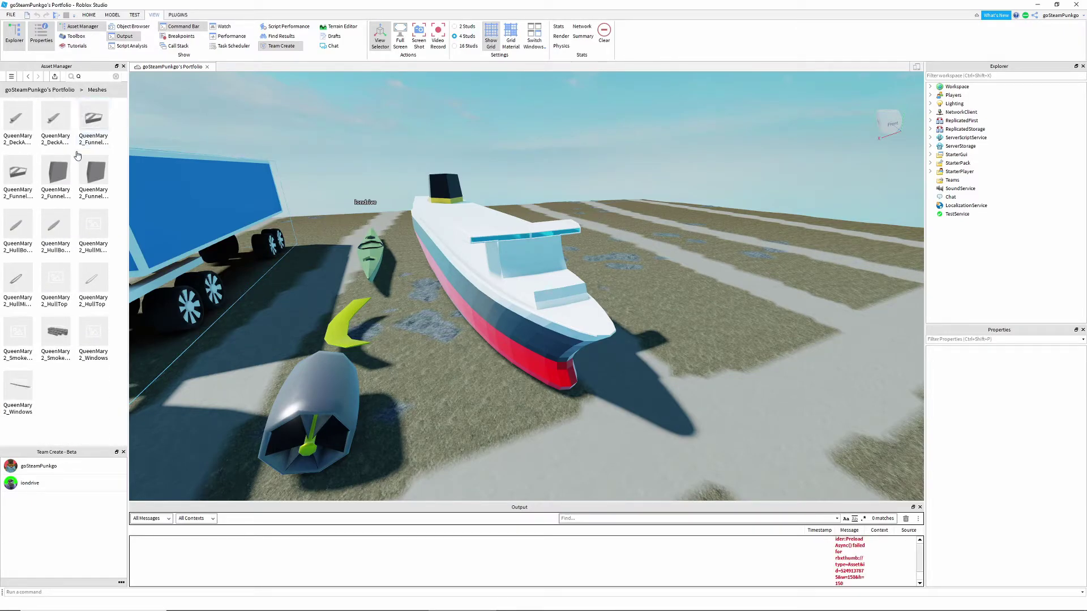
Select the QueenMary2 HullTop, SmokePipes and Windows meshes plus one HullMiddle mesh, and show their asset actions.
click(103, 288)
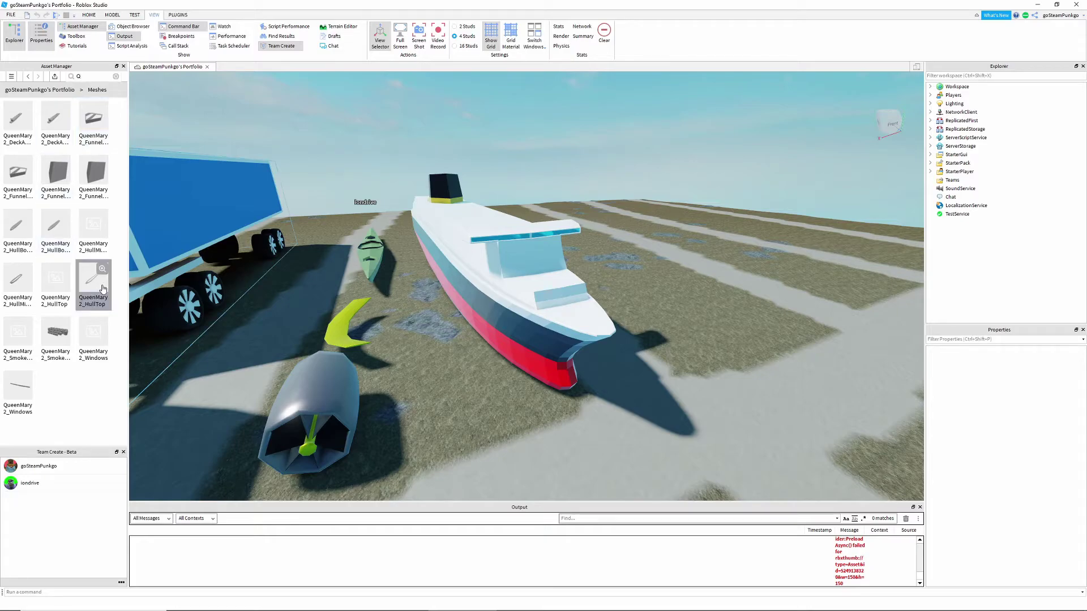
click(93, 337)
ctrl+click(55, 337)
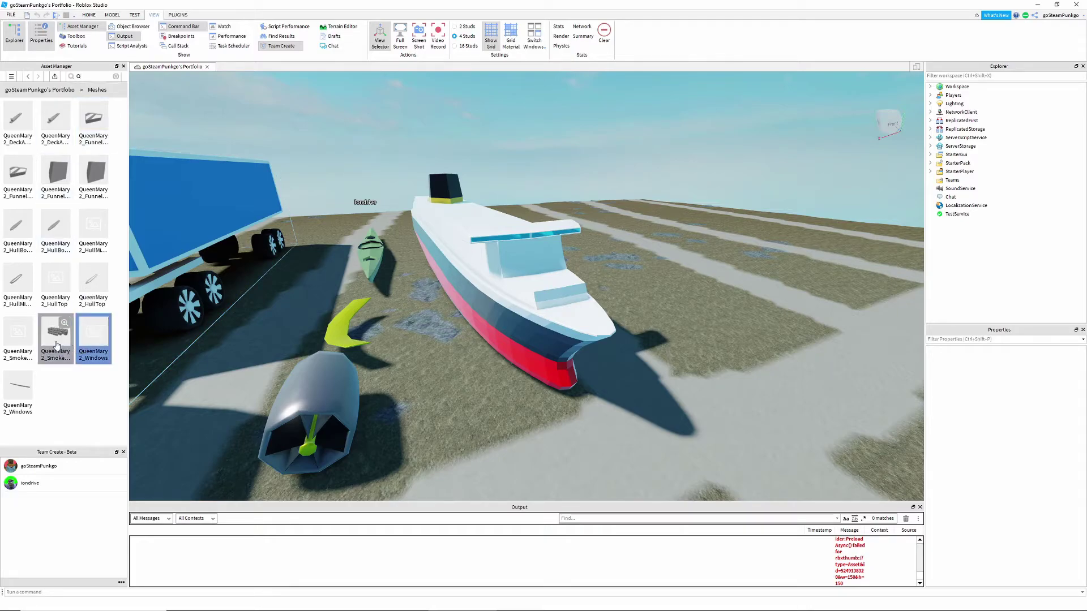
ctrl+click(23, 393)
ctrl+click(18, 339)
ctrl+click(56, 283)
ctrl+click(93, 283)
ctrl+click(13, 294)
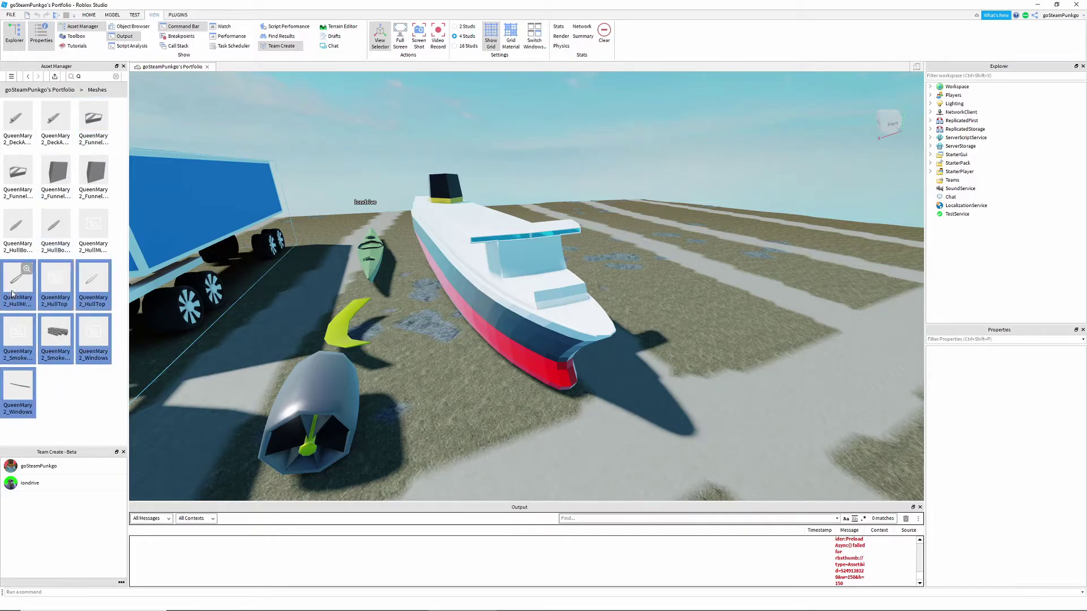
right_click(61, 288)
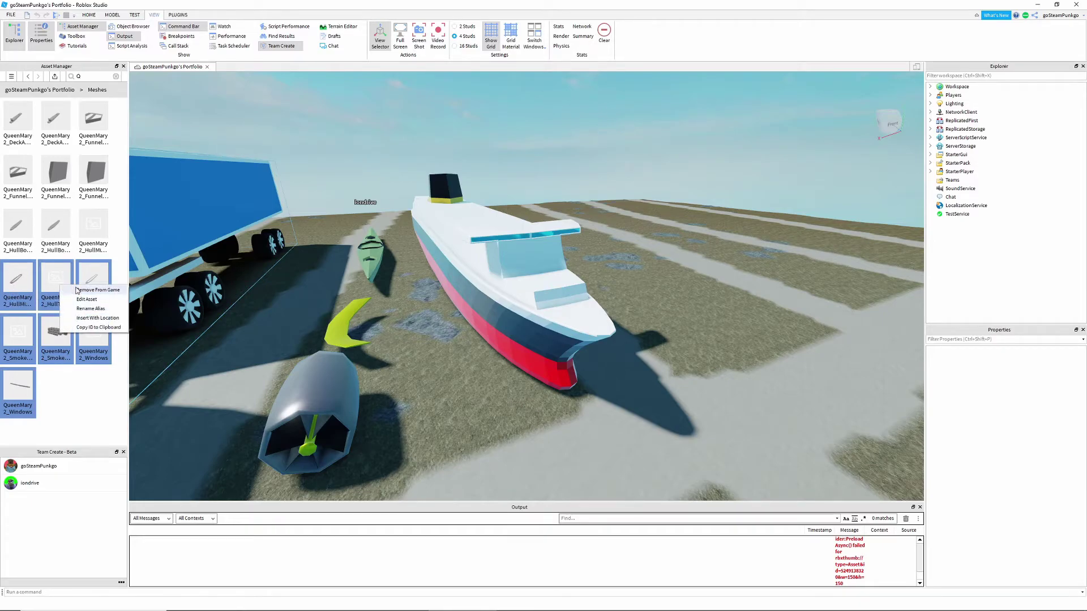
Examine the ship's bow up close and compare its direction with the view selector's faces.
right_drag(533, 320, 533, 318)
key(w)
key(s)
key(w)
key(w)
key(s)
key(a)
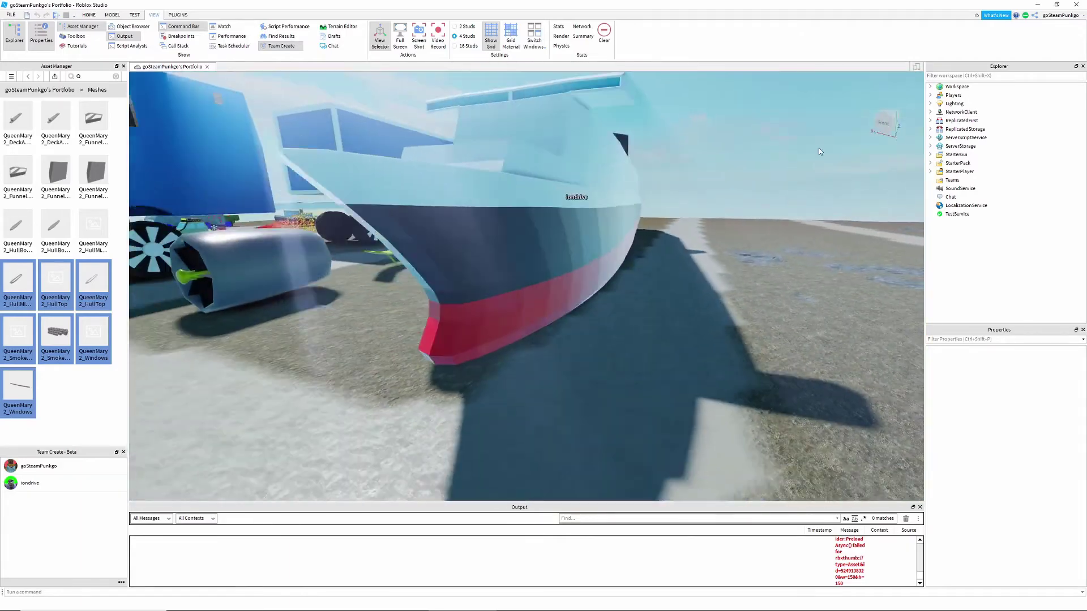
right_drag(879, 145, 854, 156)
click(883, 123)
key(w)
key(s)
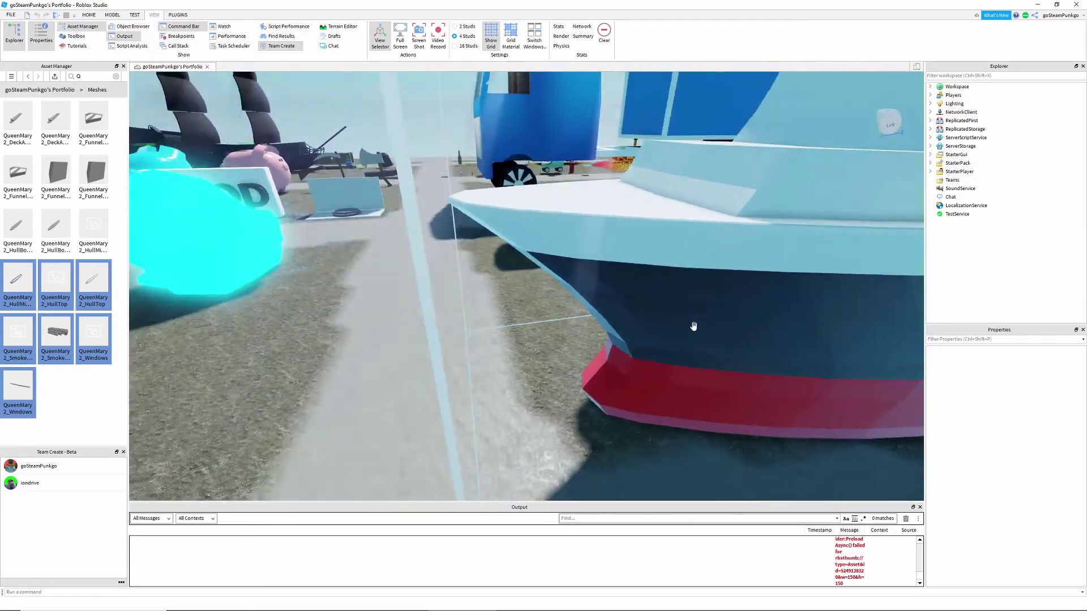
Examine the whole ship in profile from its left side.
right_drag(558, 284, 900, 148)
key(w)
key(w)
key(a)
key(s)
key(a)
key(d)
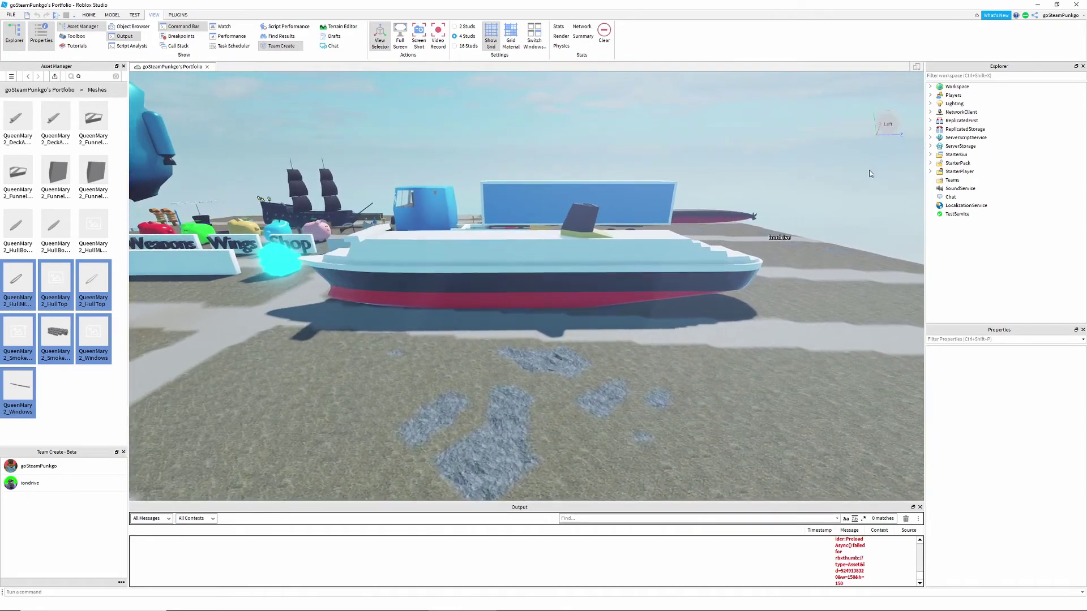
key(w)
scroll(808, 274, up, 5)
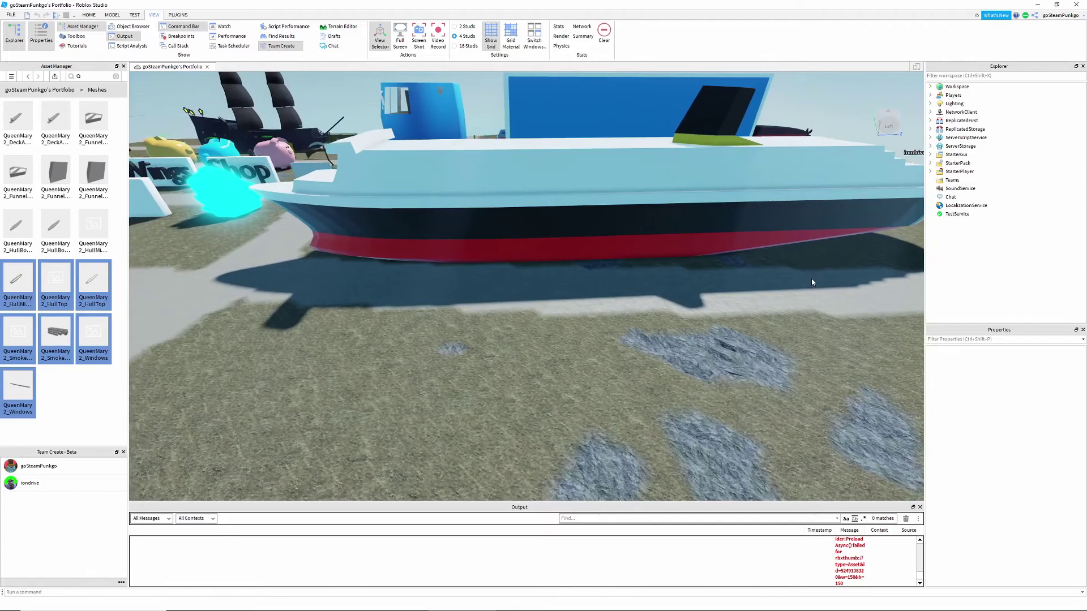
Examine the hull along its length beside the kayak, and the funnel from behind the stern.
key(a)
right_drag(496, 354, 497, 355)
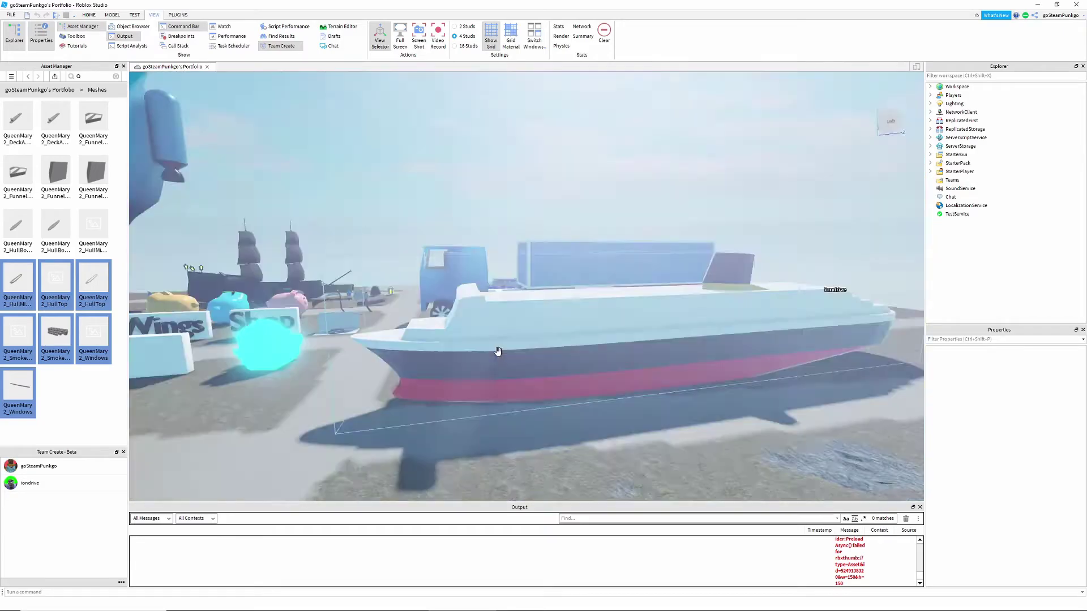
scroll(497, 354, up, 4)
scroll(498, 355, up, 10)
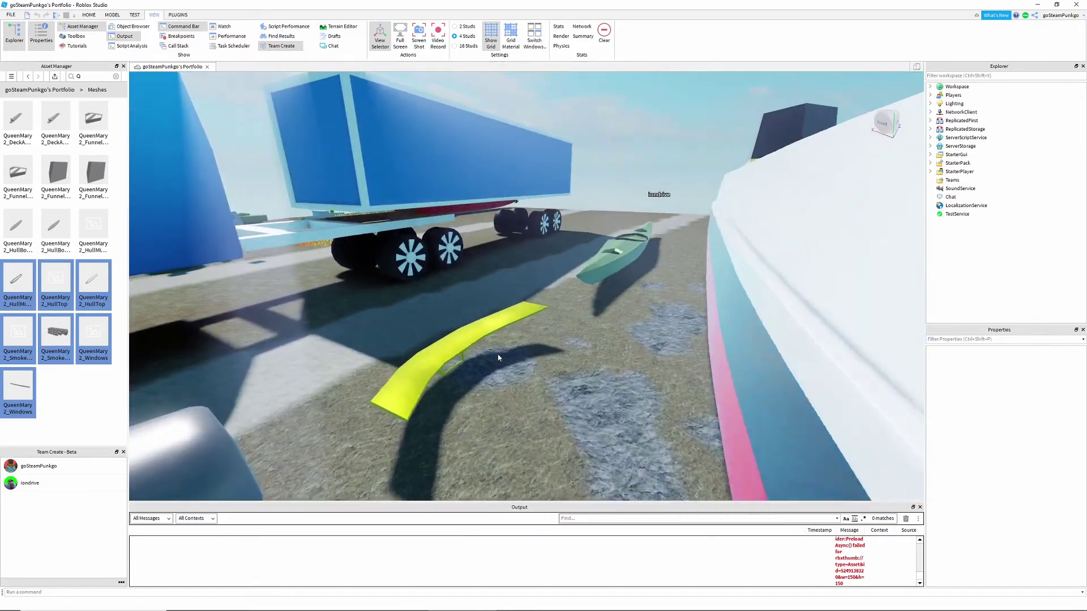
scroll(498, 354, up, 10)
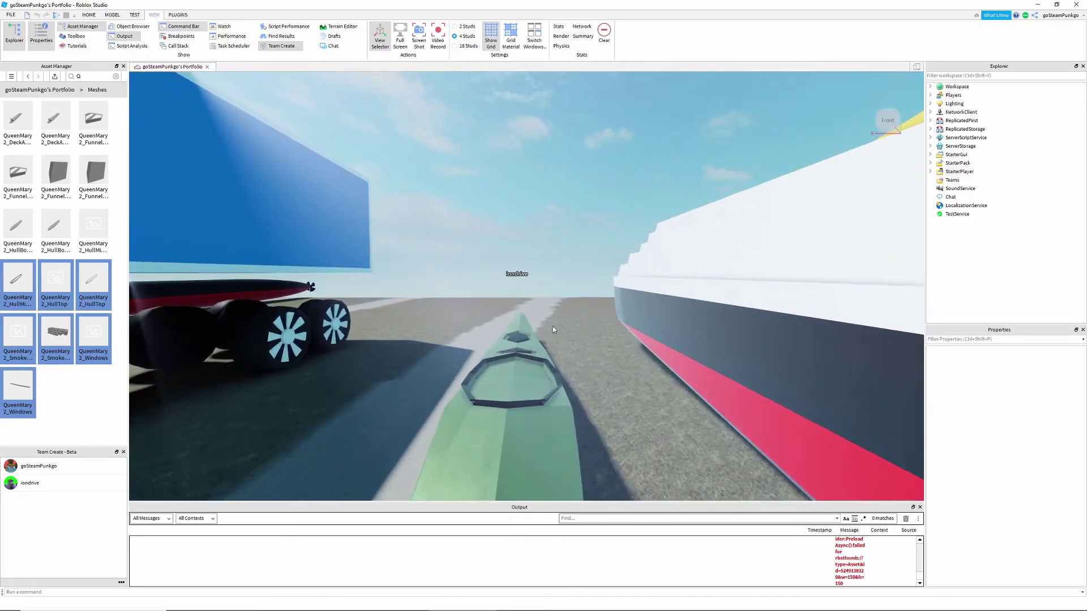
key(w)
right_drag(552, 326, 552, 326)
scroll(552, 326, up, 5)
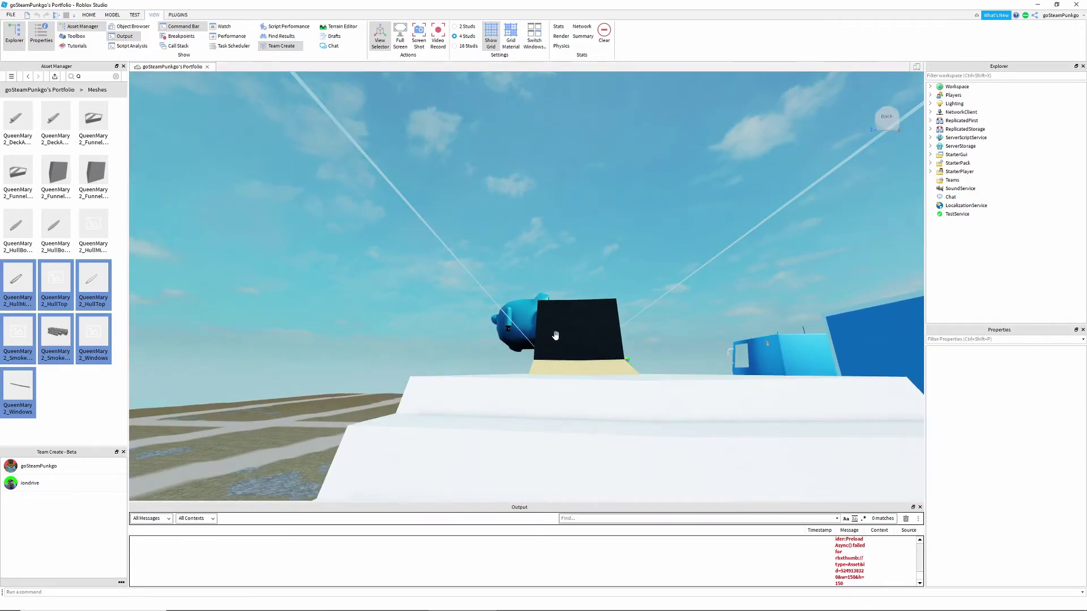